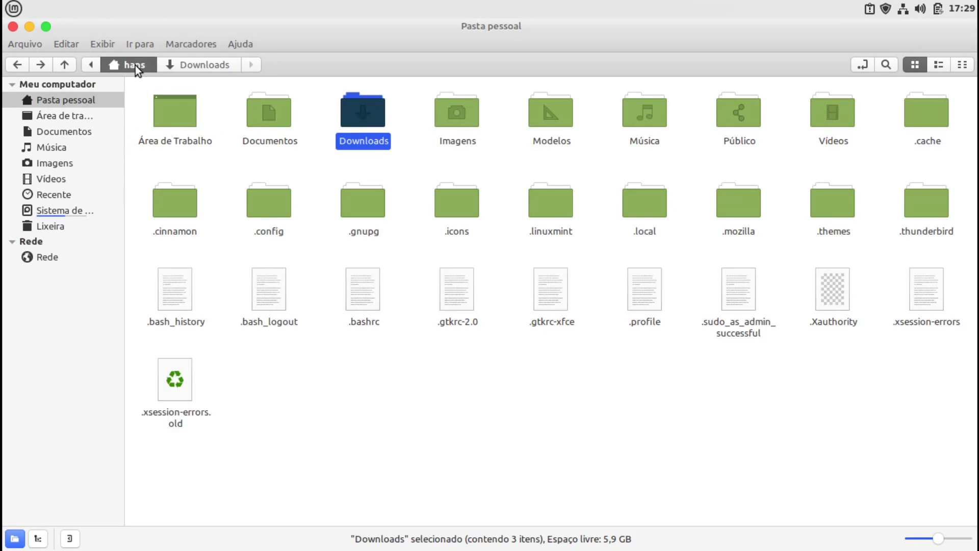
Show the installed dock themes in the home folder's .local/share/plank/themes directory, clearing the open windows off the desktop when done
left_click(526, 418)
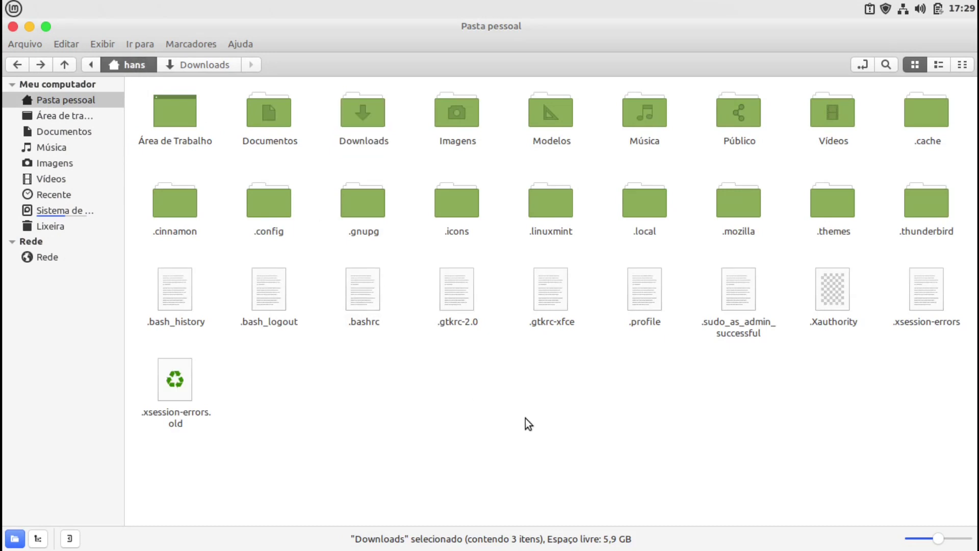
double_click(654, 203)
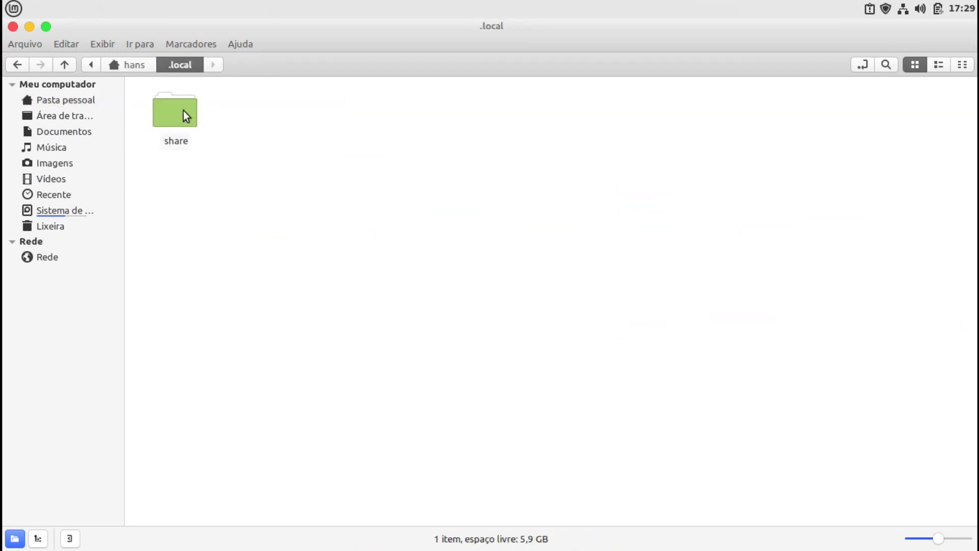
double_click(182, 111)
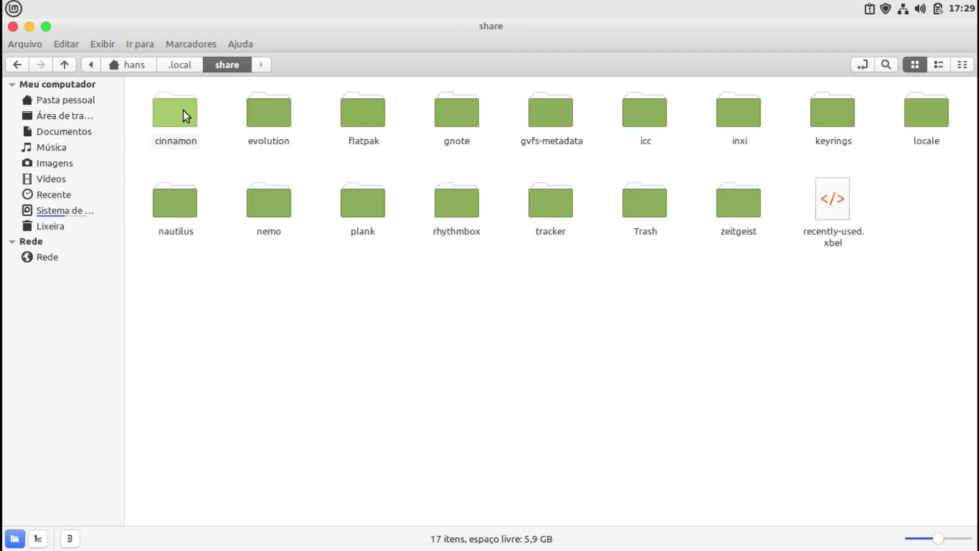
double_click(359, 205)
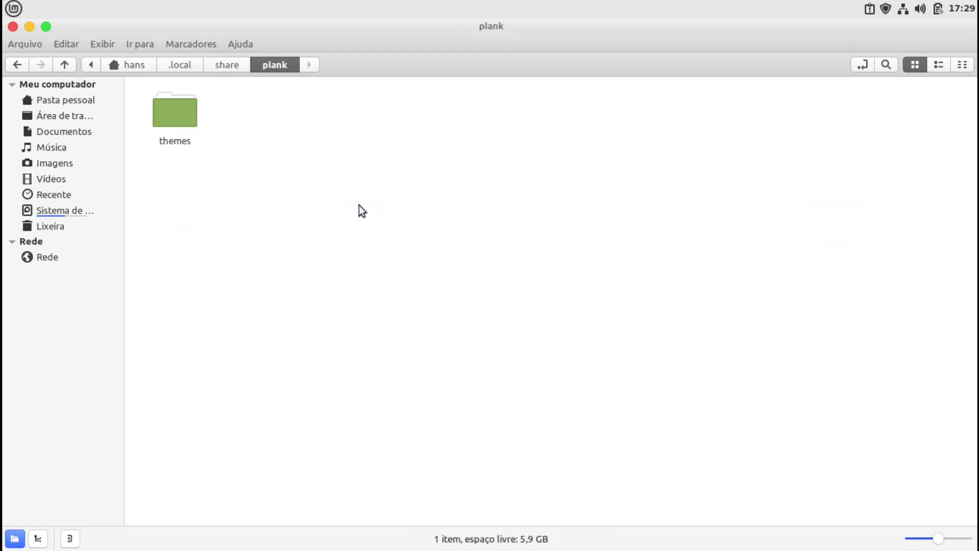
double_click(189, 114)
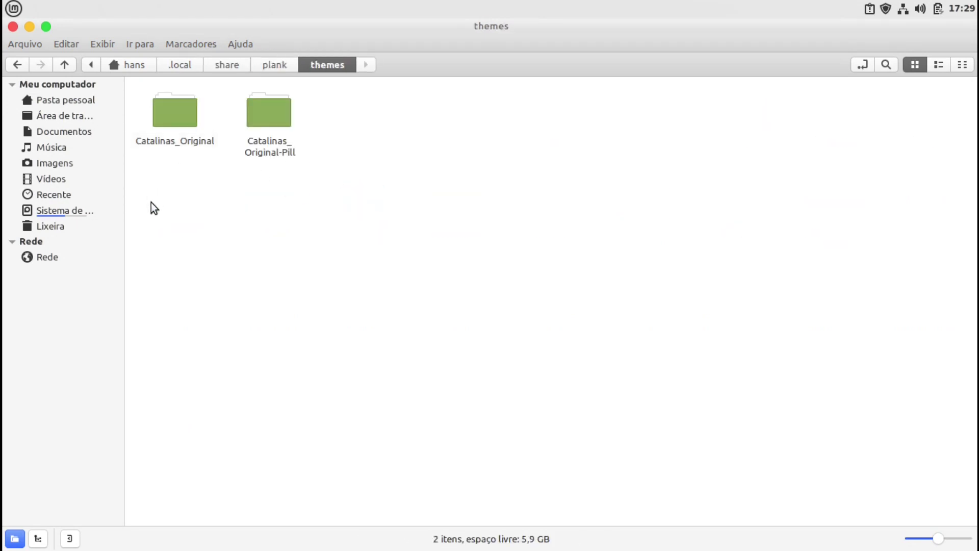
left_click(12, 27)
left_click(29, 27)
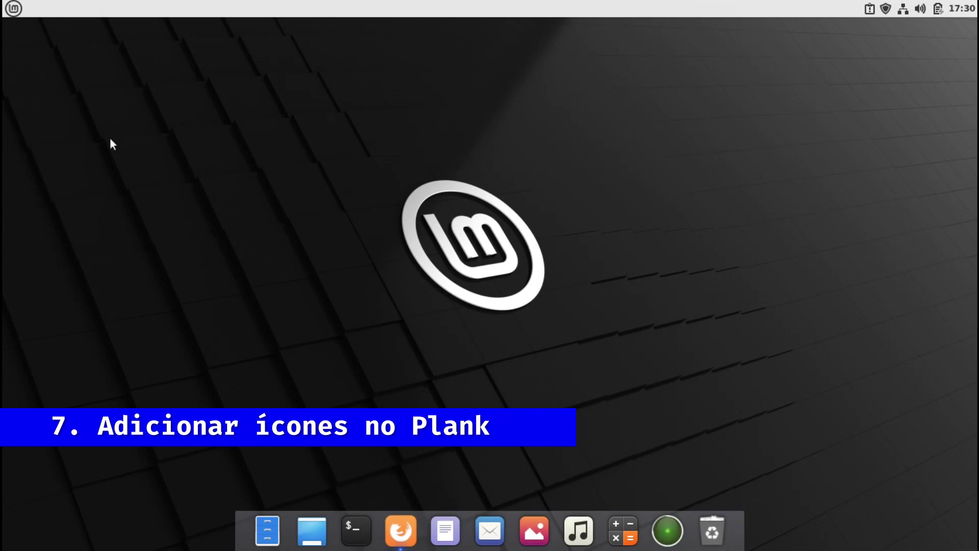
Launch LibreOffice Draw from the Escritório applications, dismiss its tip of the day, and minimise its window
left_click(14, 9)
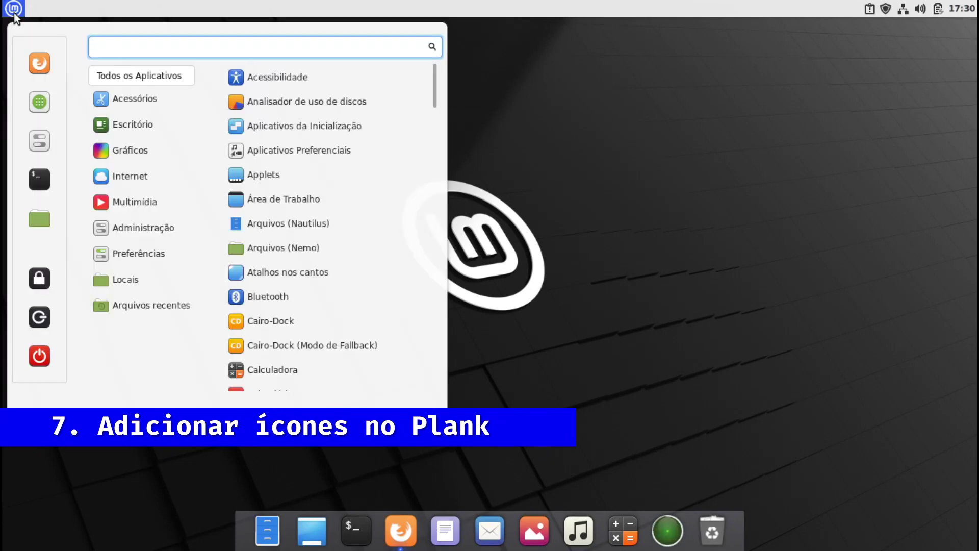
left_click(144, 131)
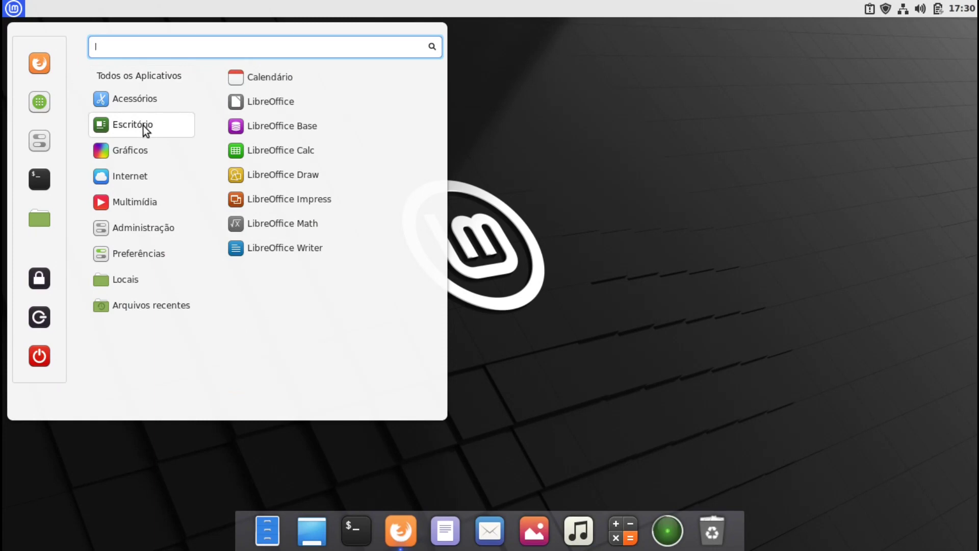
left_click(282, 176)
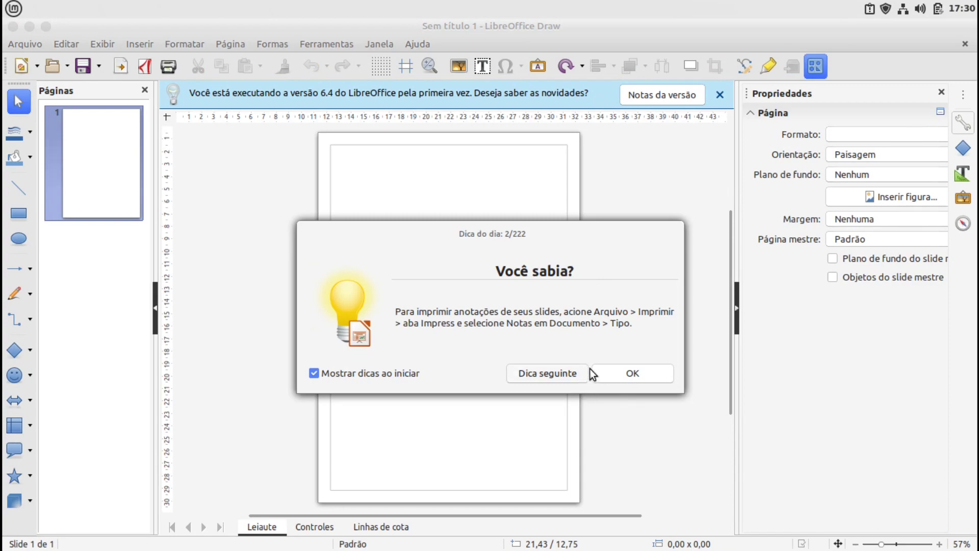
left_click(632, 372)
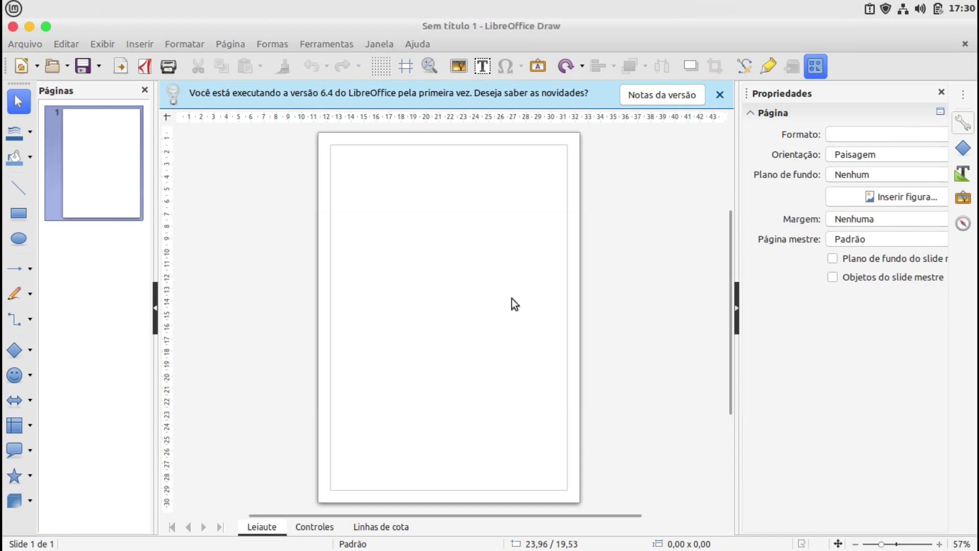
left_click(28, 26)
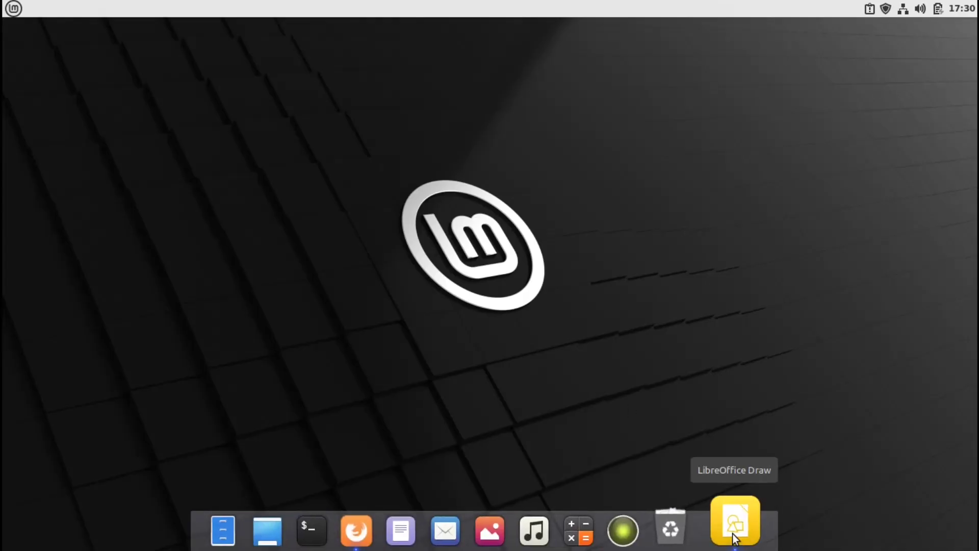
Keep LibreOffice Draw in the Plank dock and place its icon directly after Firefox
right_click(735, 535)
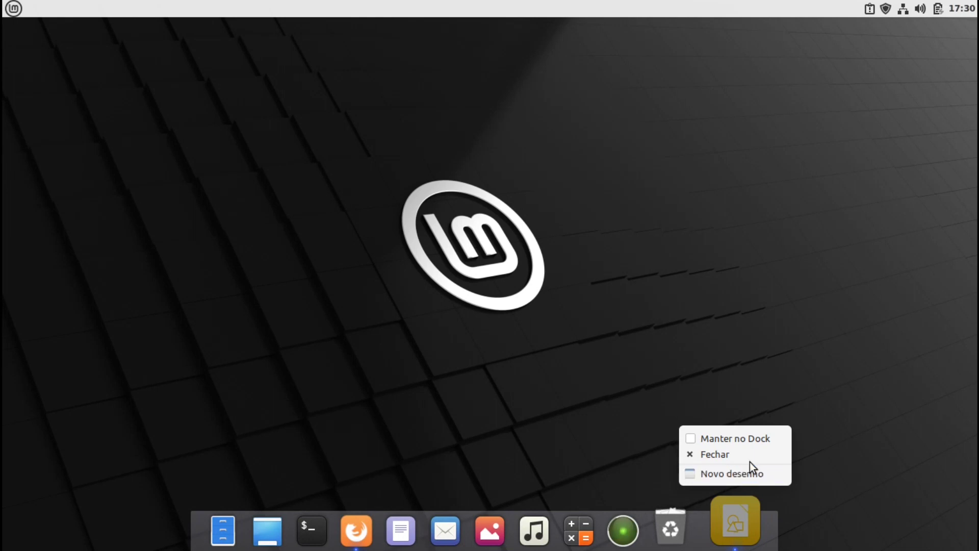
left_click(748, 443)
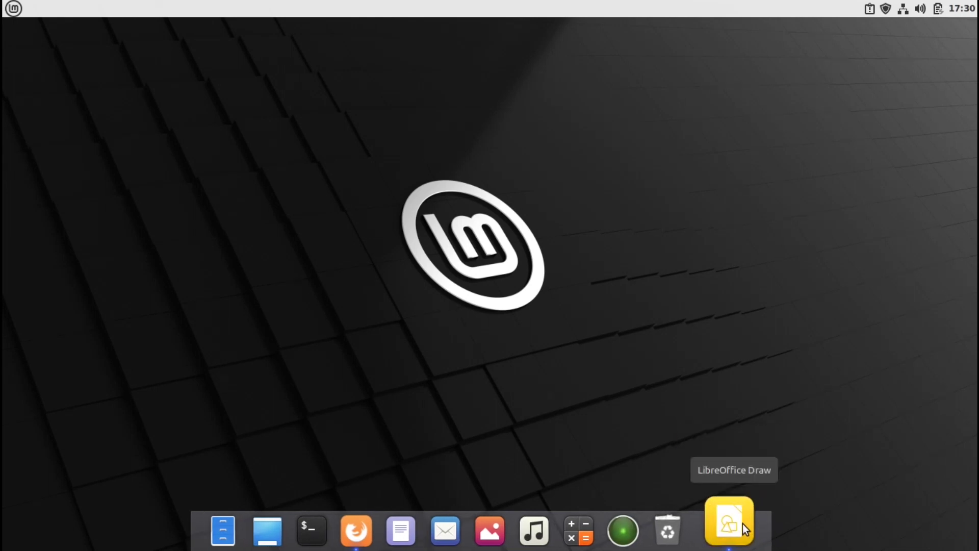
left_click_drag(738, 521, 415, 531)
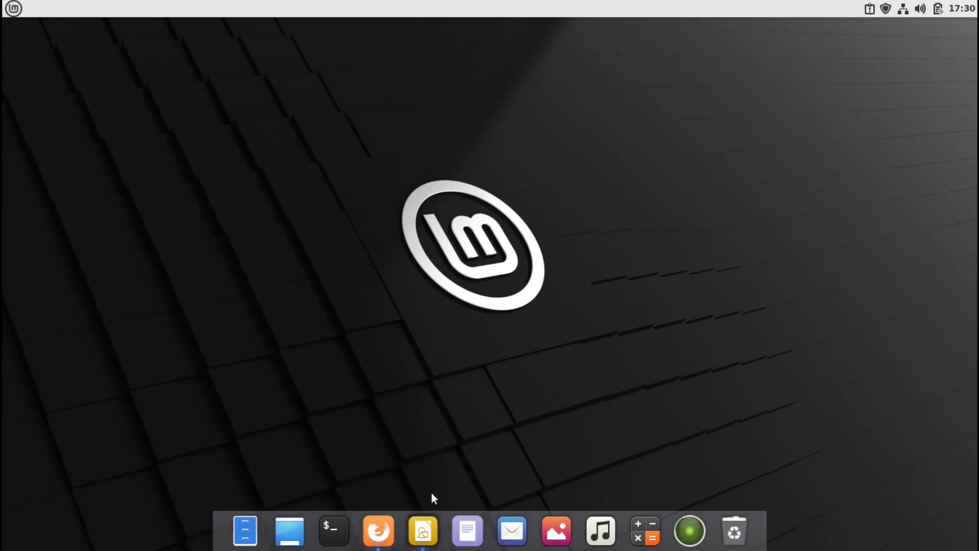
Remove the LibreOffice Draw icon from the Plank dock and close Draw
left_click_drag(423, 528, 453, 403)
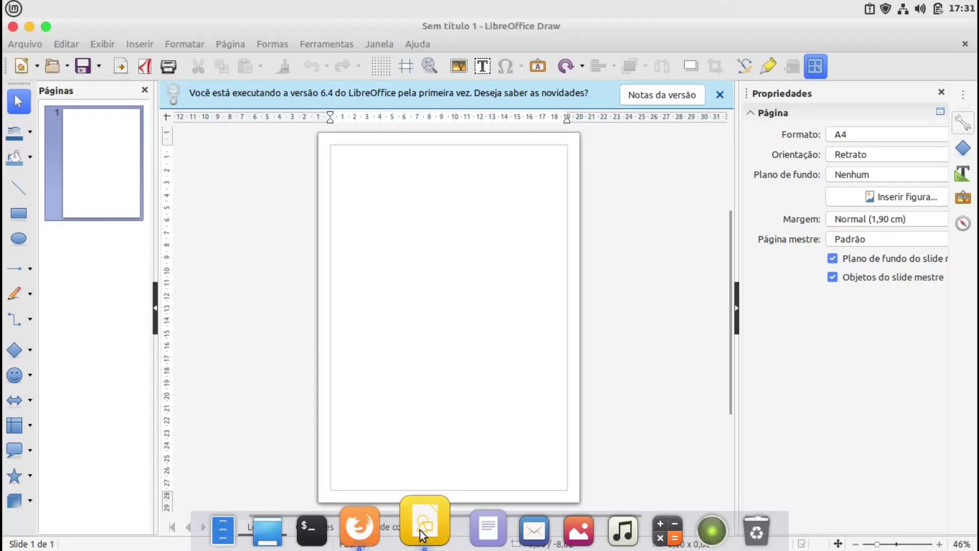
left_click(14, 29)
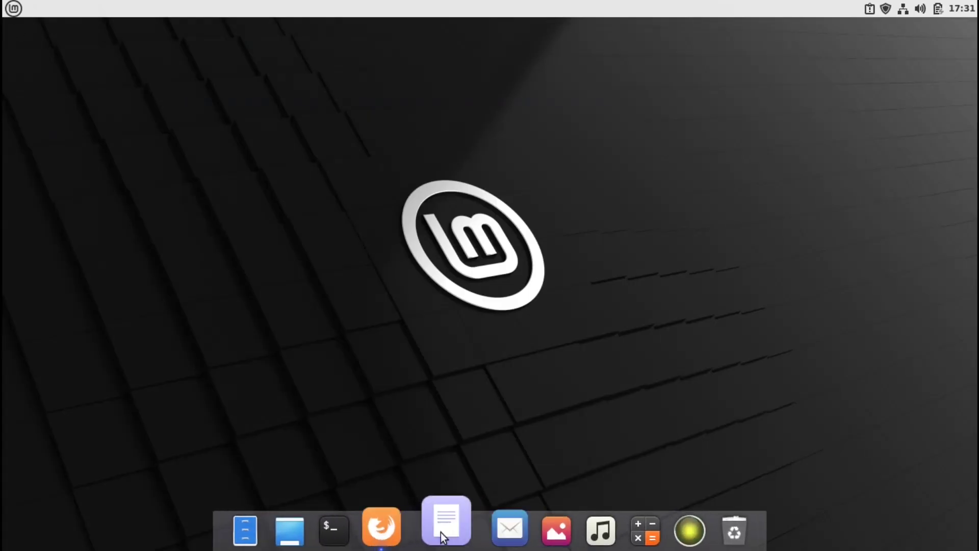
left_click(19, 13)
mouse_move(148, 206)
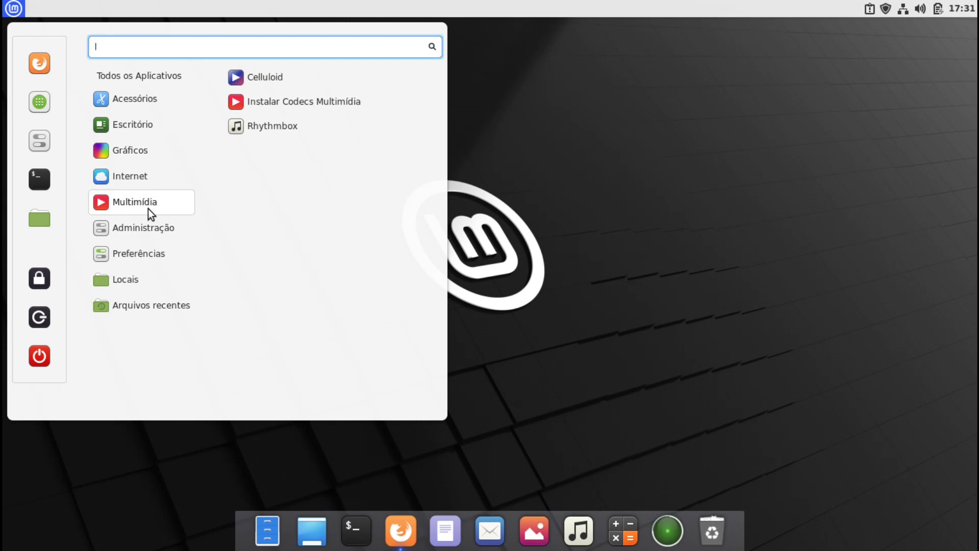
mouse_move(152, 233)
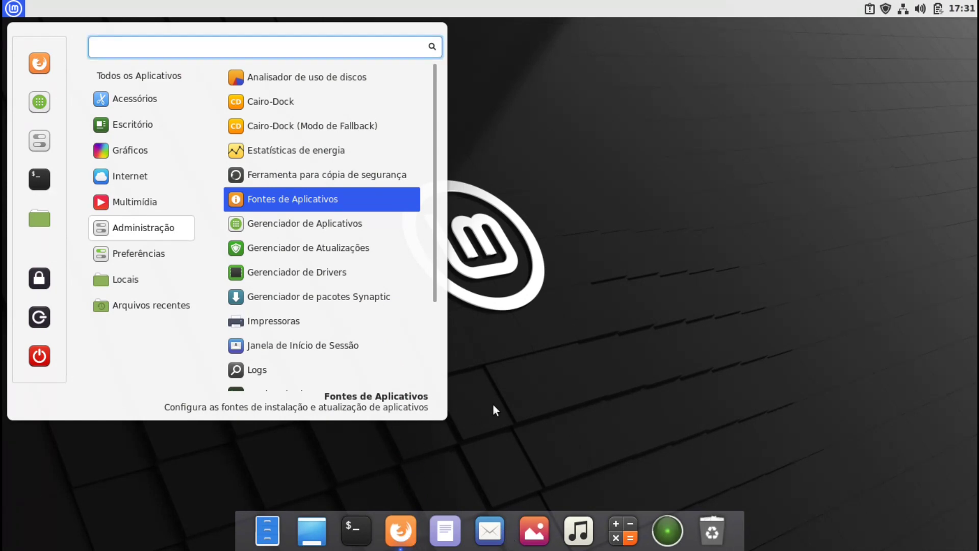
left_click(556, 272)
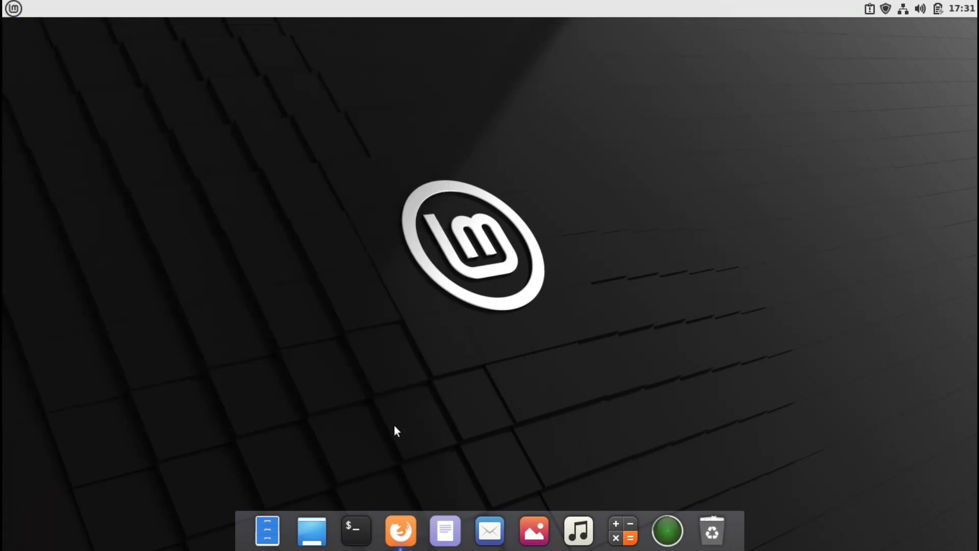
Run sudo apt install synapse in the terminal, authorise it with the account password, and close the terminal
left_click(343, 532)
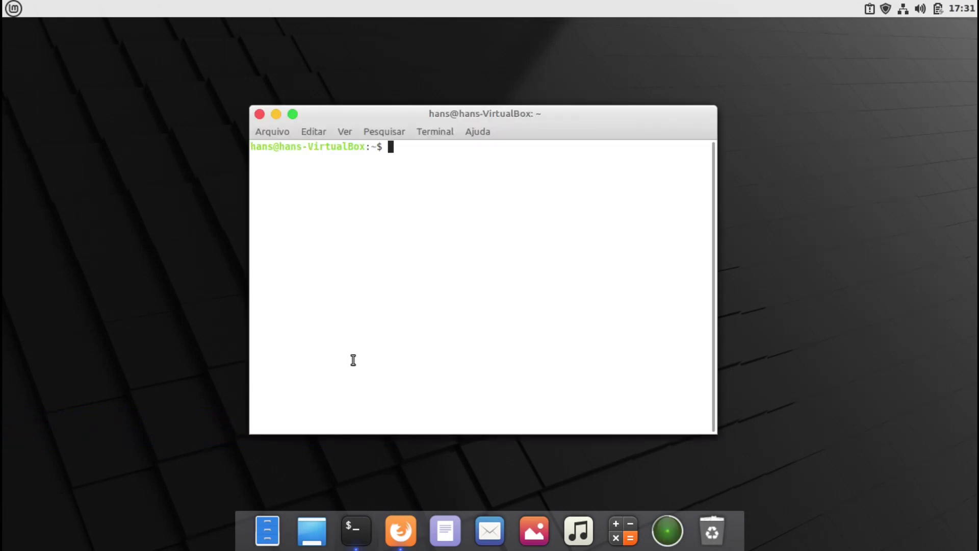
type("sudo apt ")
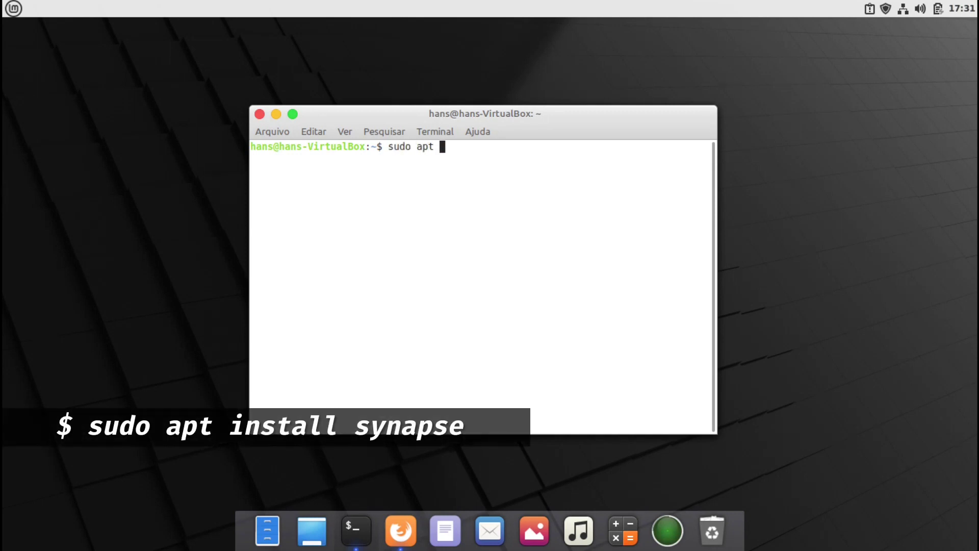
type("install synapse")
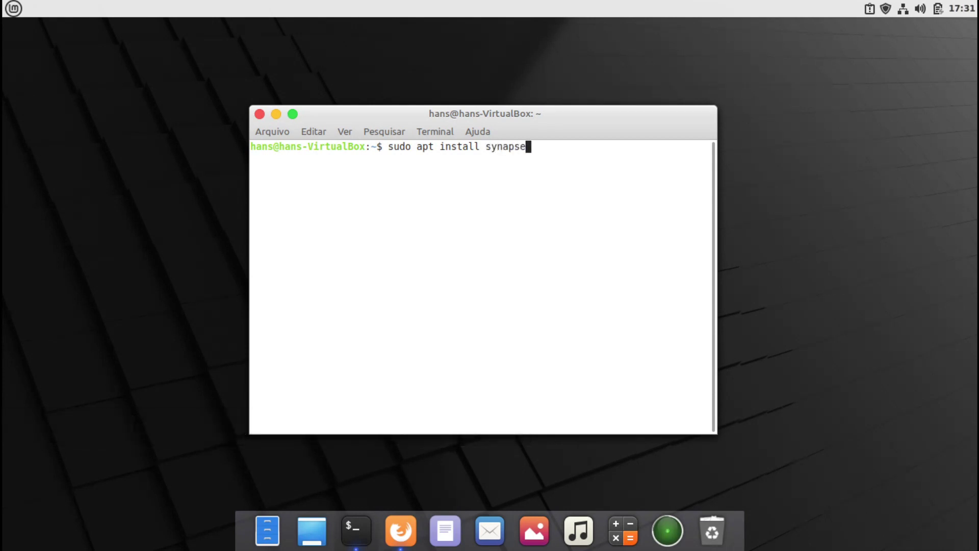
key("Return")
type("*****")
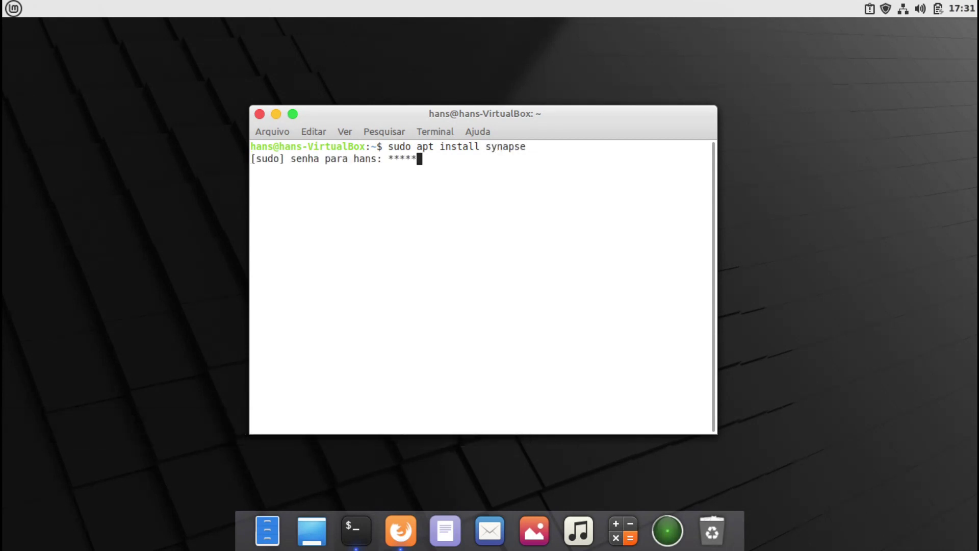
key("Return")
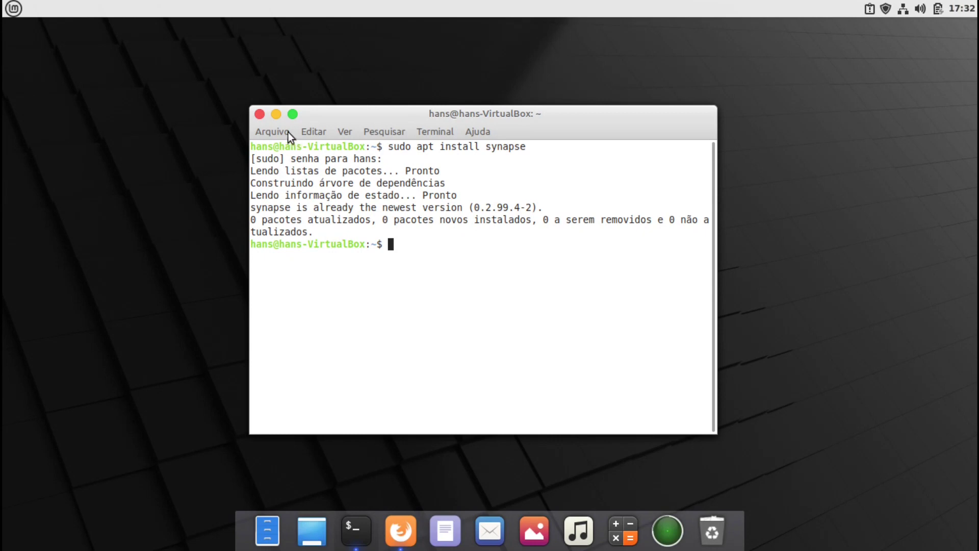
left_click(260, 114)
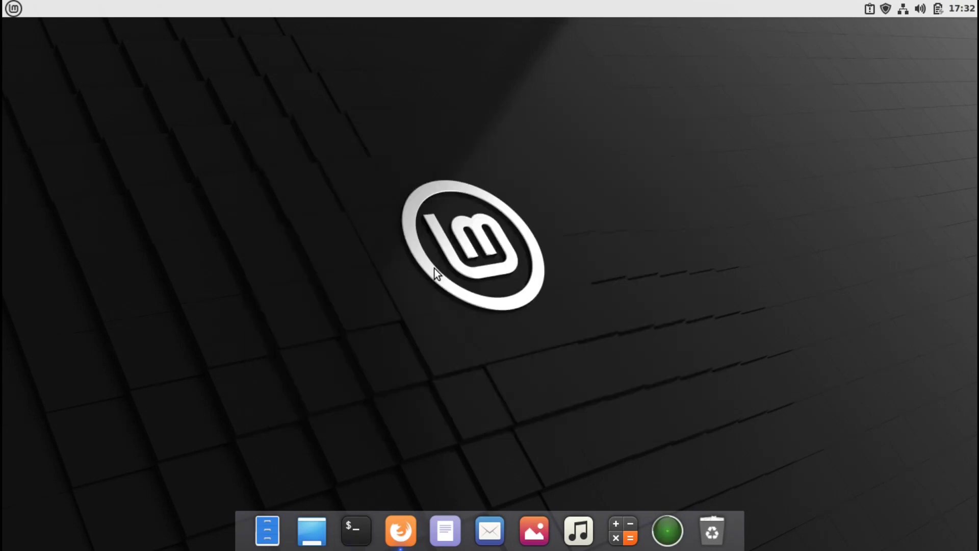
Open the Synapse preferences and check the options for starting with the system and showing the notification icon
key("ctrl+space")
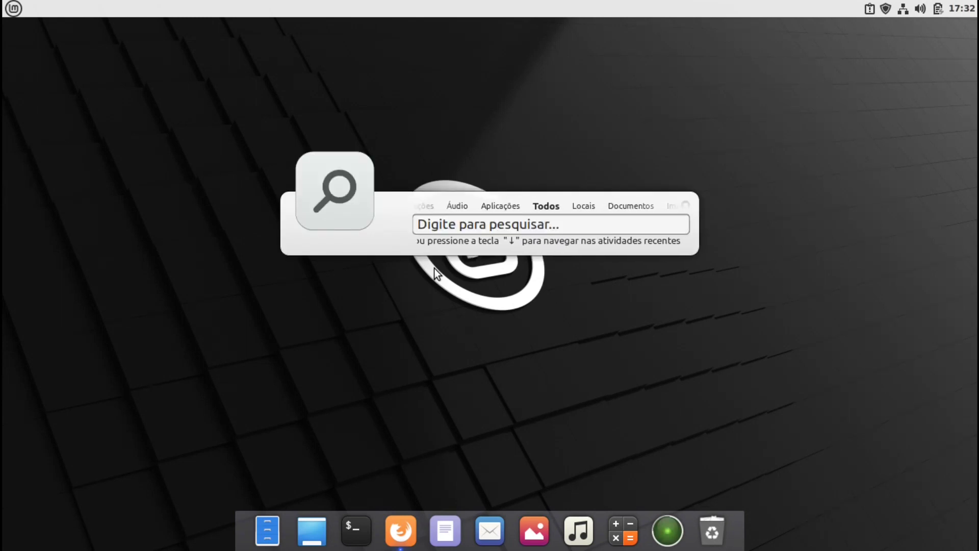
left_click(686, 204)
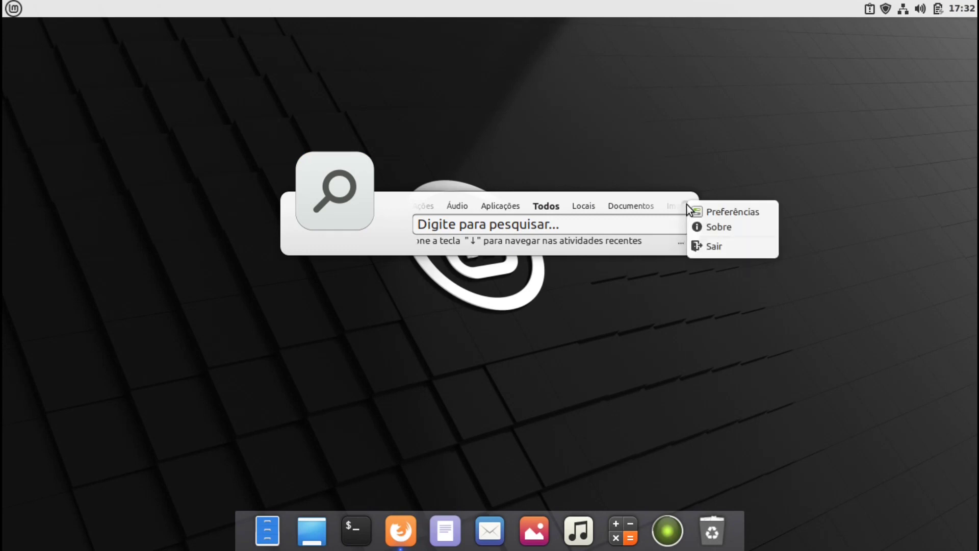
left_click(721, 207)
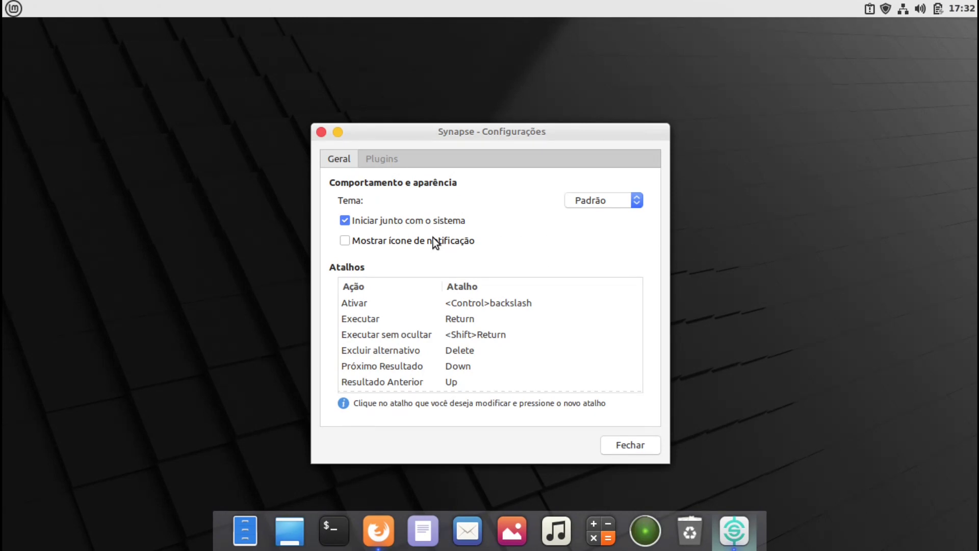
left_click(344, 240)
left_click(352, 241)
left_click(345, 223)
left_click(347, 225)
Check the Ativar shortcut in the Synapse settings, close them, and test the shortcut by summoning and dismissing the search bar
left_click(481, 304)
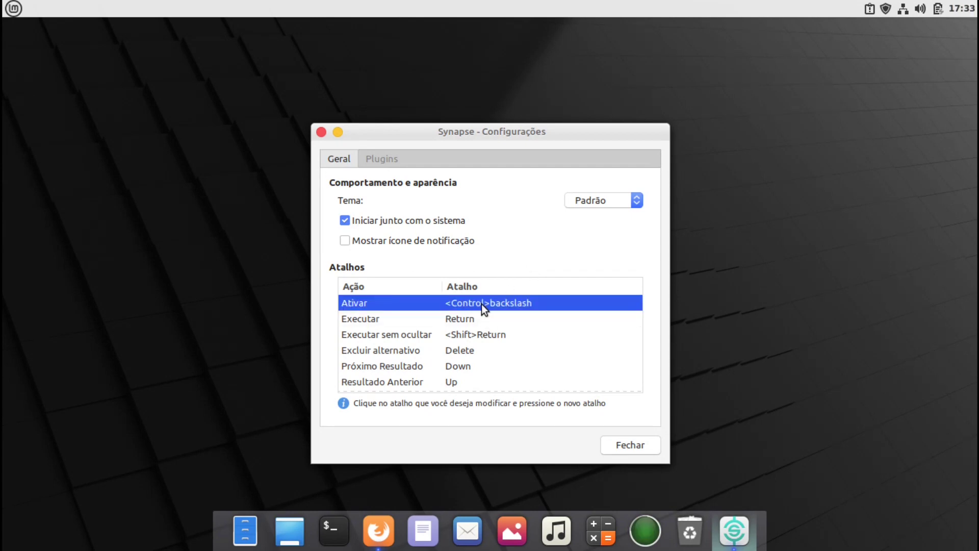
left_click(638, 446)
key("ctrl+backslash")
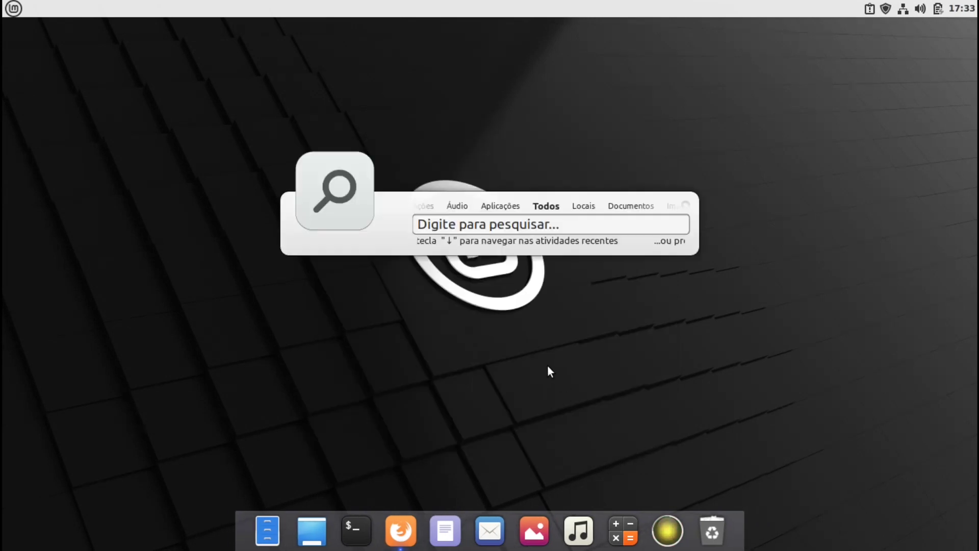
left_click(556, 360)
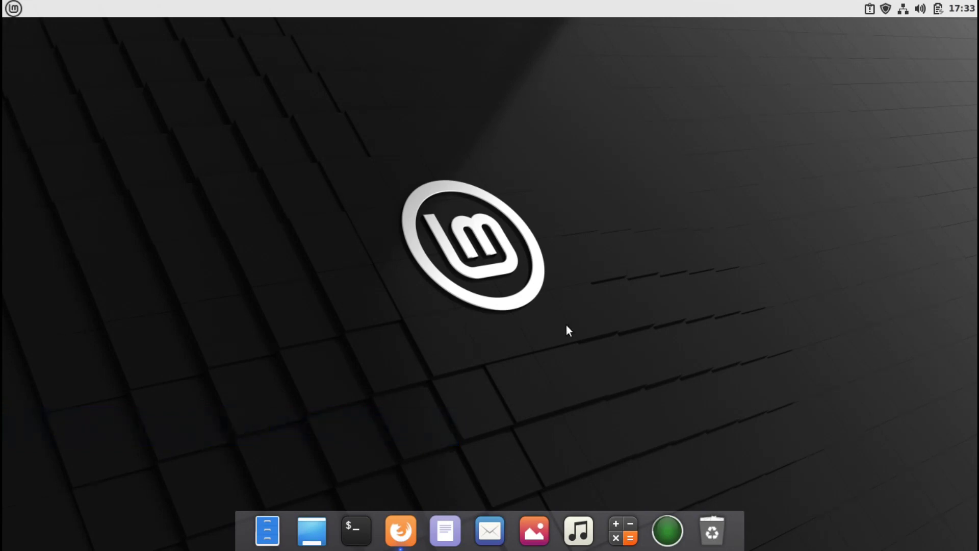
Open the Menu applet's configuration and replace the menu icon with logo.png from the Imagens folder
left_click(14, 9)
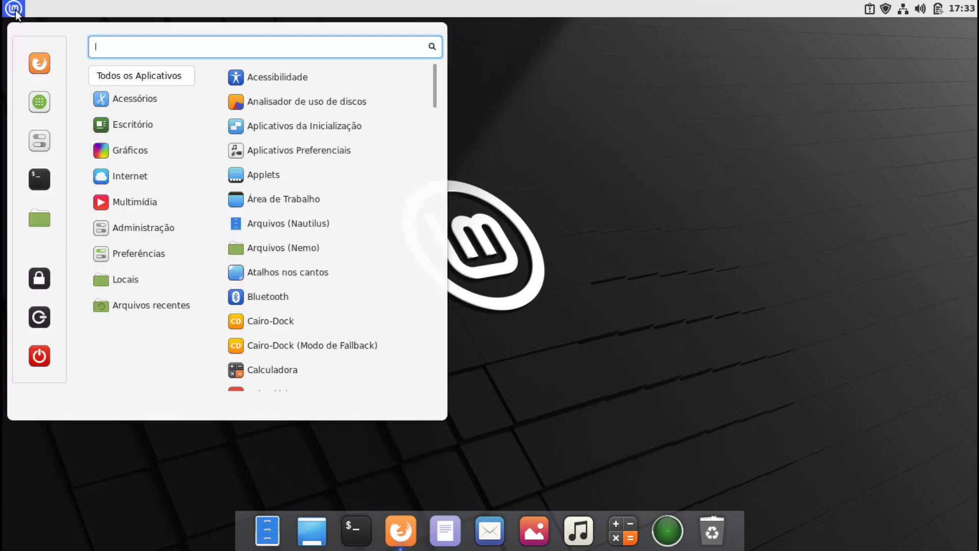
right_click(15, 9)
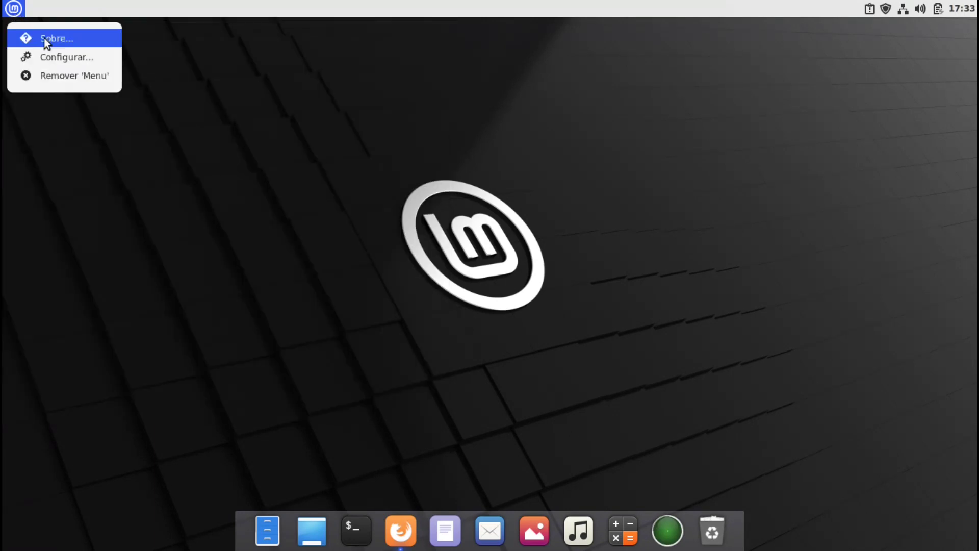
left_click(68, 60)
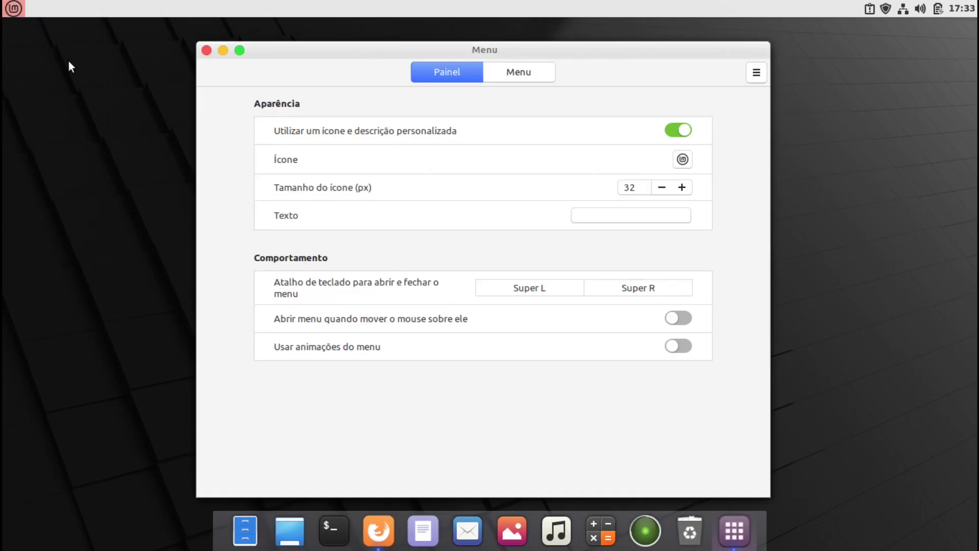
left_click(683, 160)
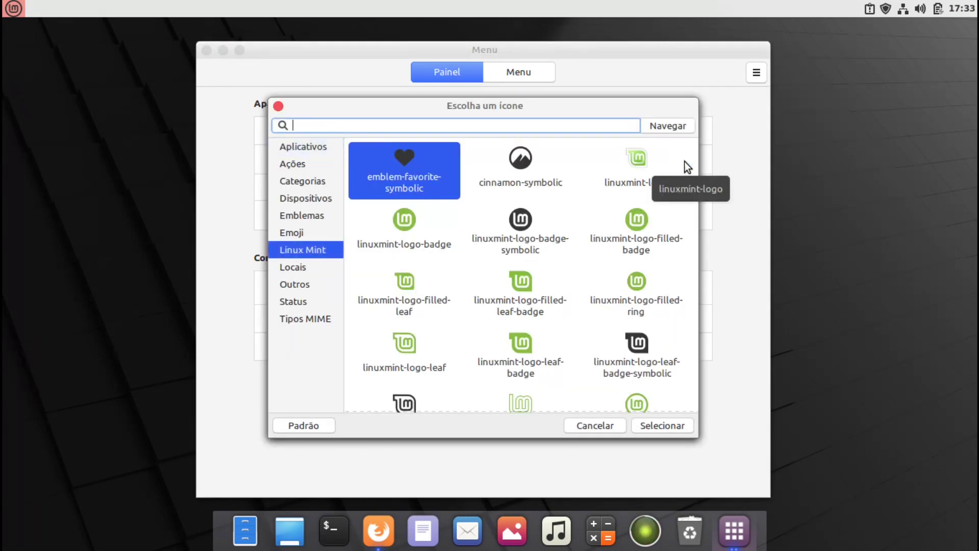
left_click(668, 126)
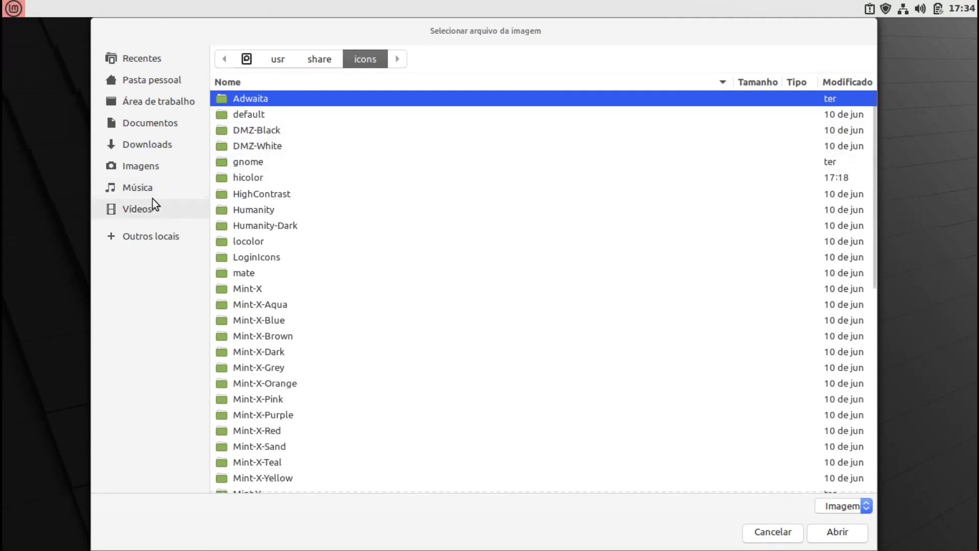
left_click(149, 168)
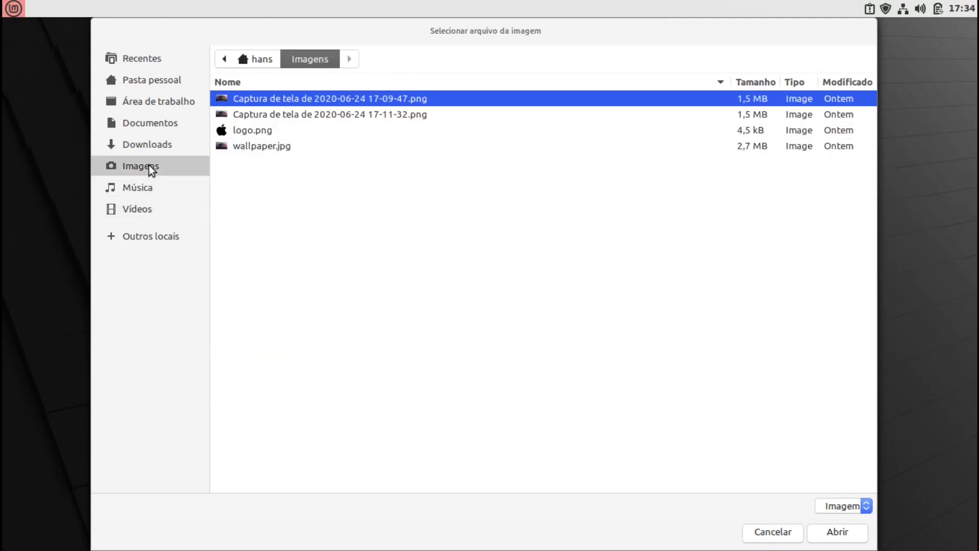
left_click(285, 133)
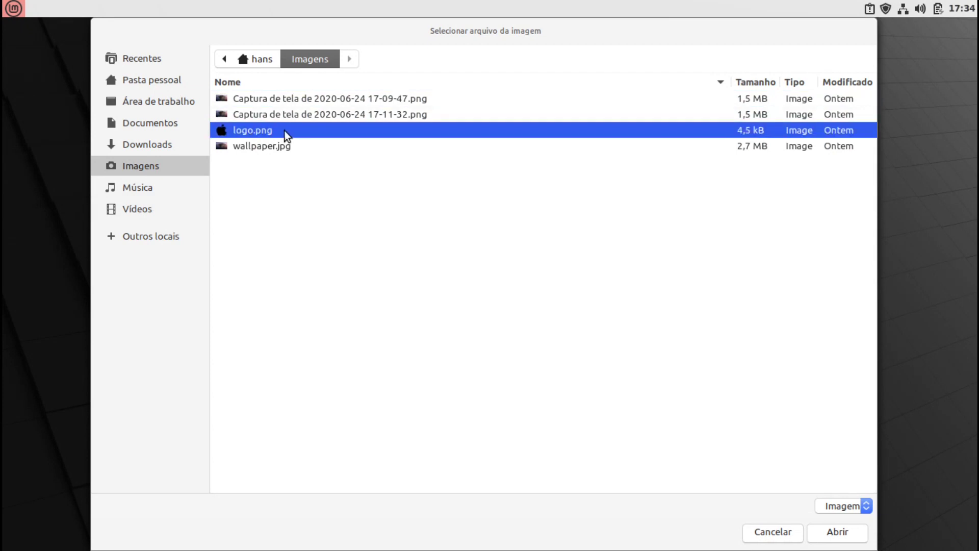
left_click(837, 531)
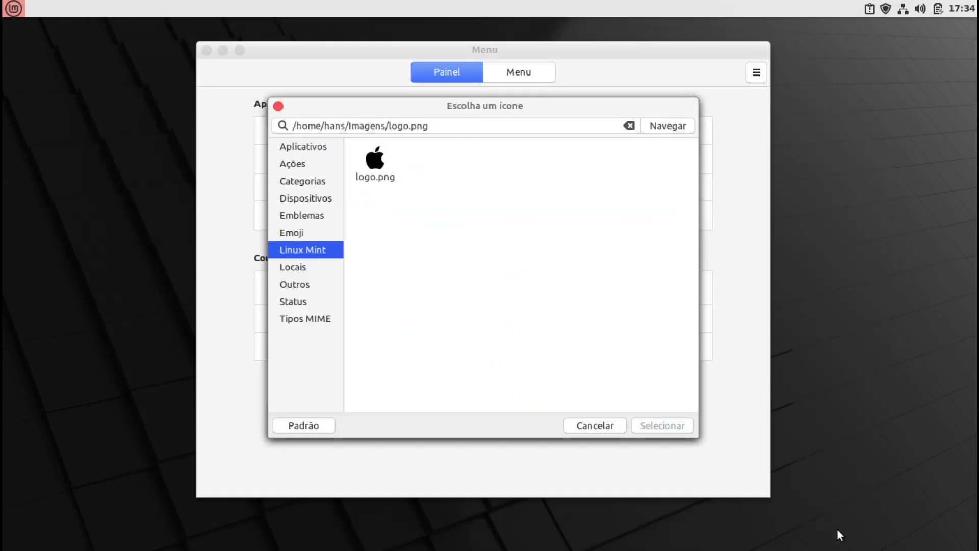
left_click(380, 170)
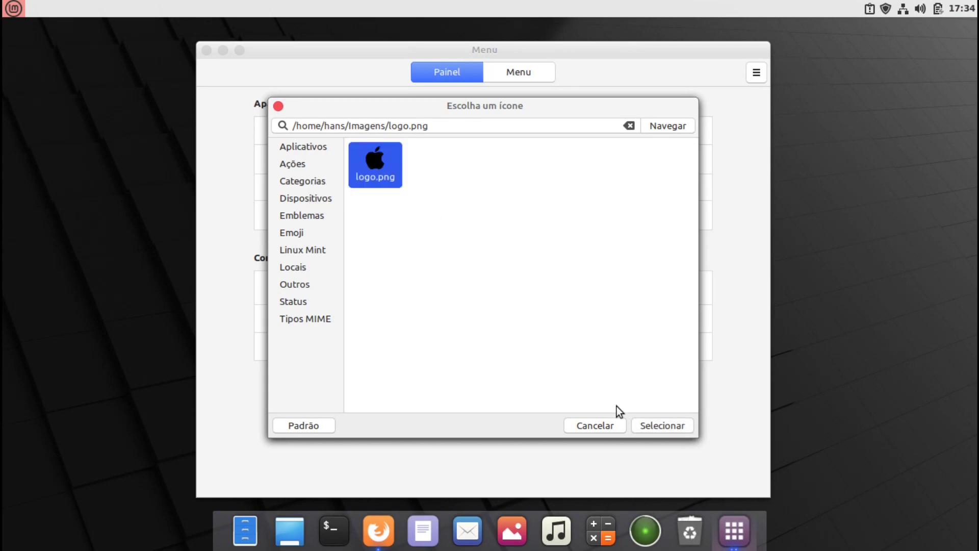
left_click(671, 424)
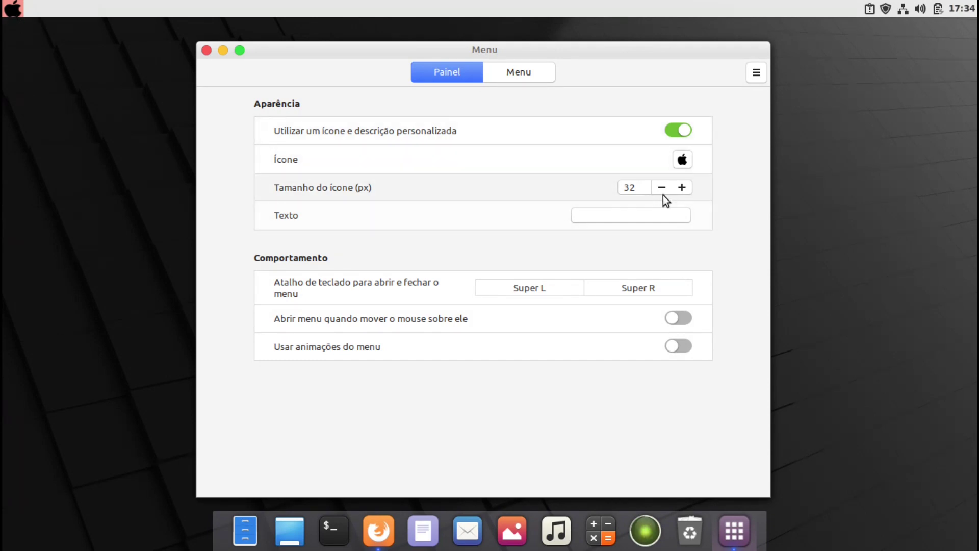
Set the menu icon size to 16 px
left_click(645, 188)
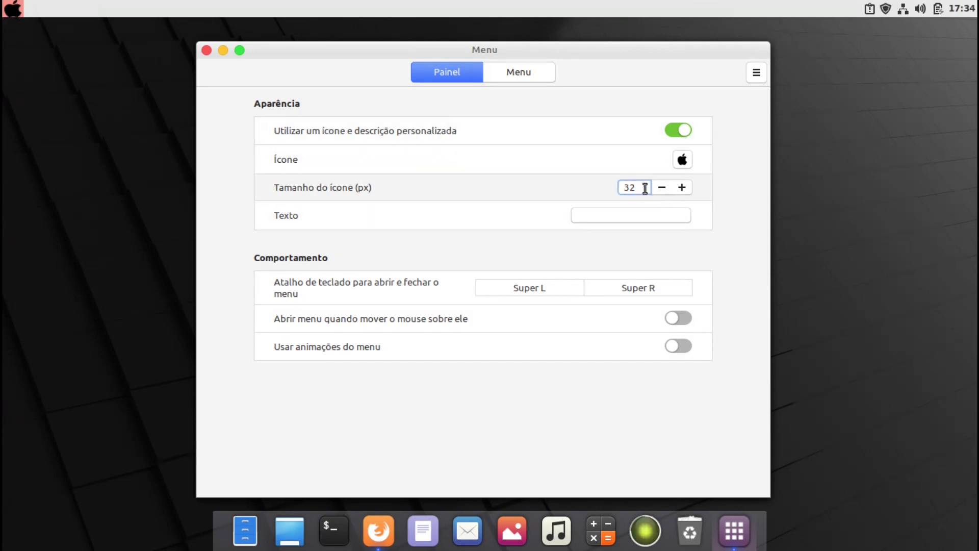
key("BackSpace")
key("BackSpace")
type("16")
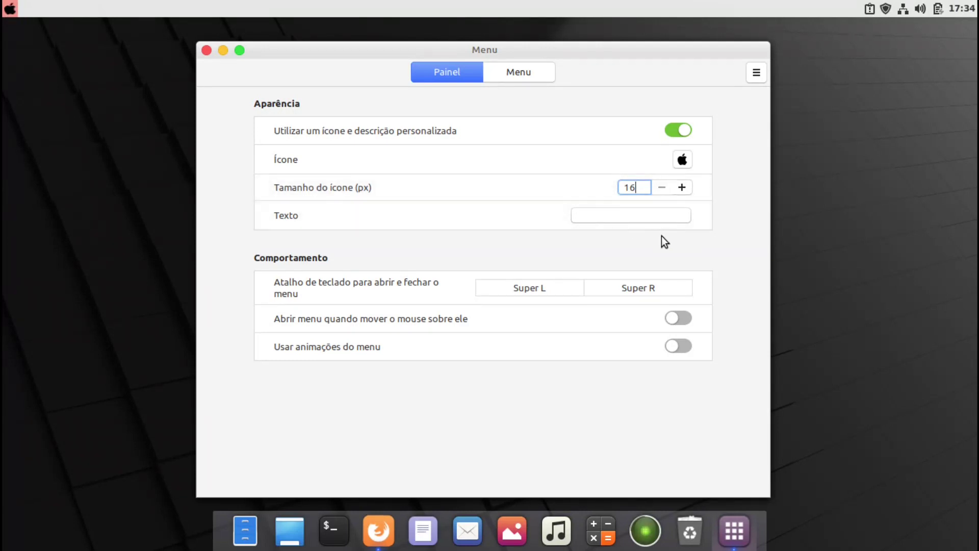
Try the label texts "Me" and "mene" beside the menu icon and clear them
left_click(657, 218)
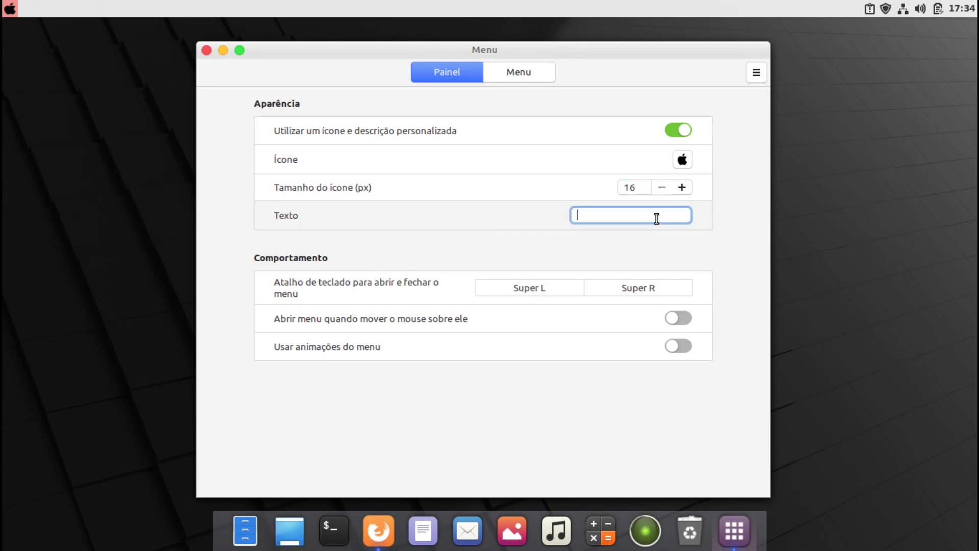
type("Me")
key("BackSpace")
key("BackSpace")
key("BackSpace")
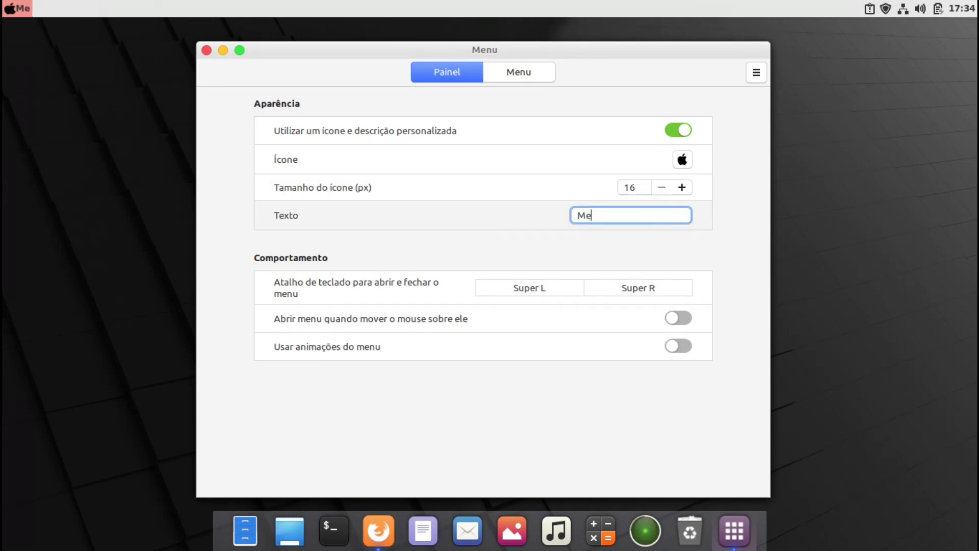
type("me")
type("n")
type("a")
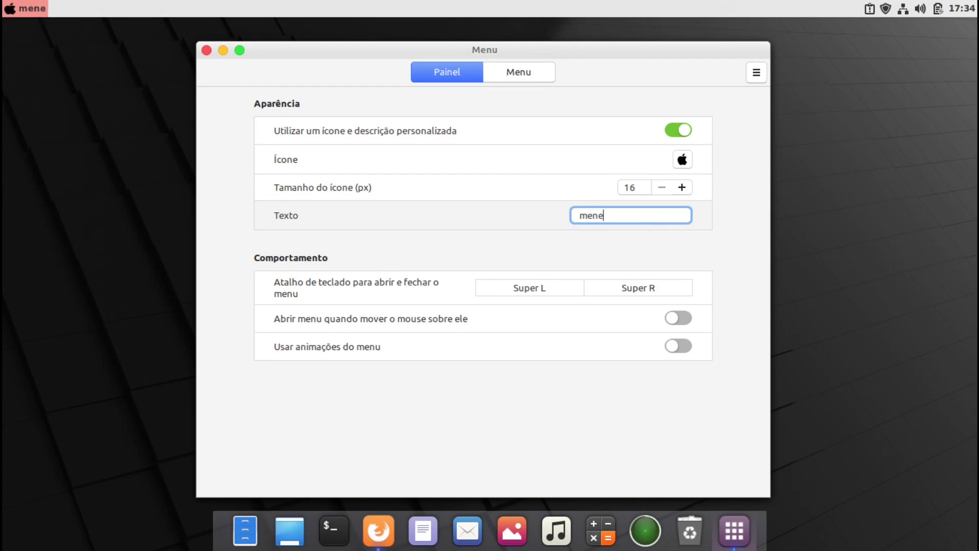
key("BackSpace")
key("BackSpace")
key("BackSpace")
key("BackSpace")
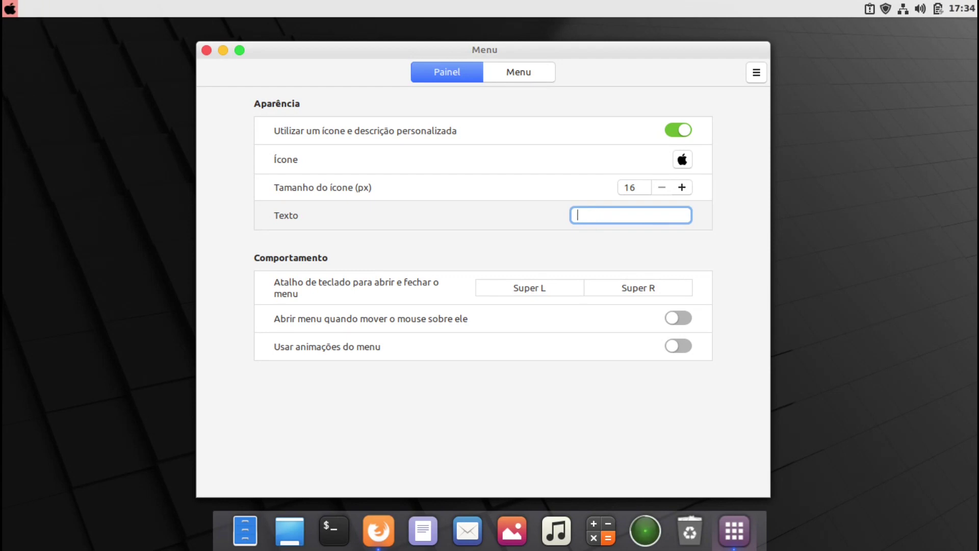
Try the label "Aplications" beside the menu icon, with and without a leading space, and empty the text again
type("A")
key("BackSpace")
type("Aplications")
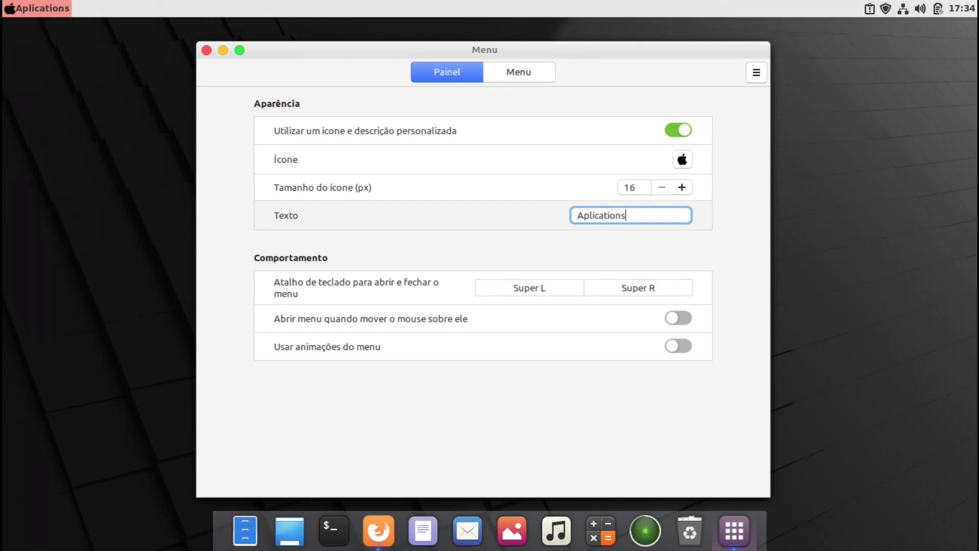
left_click(623, 216)
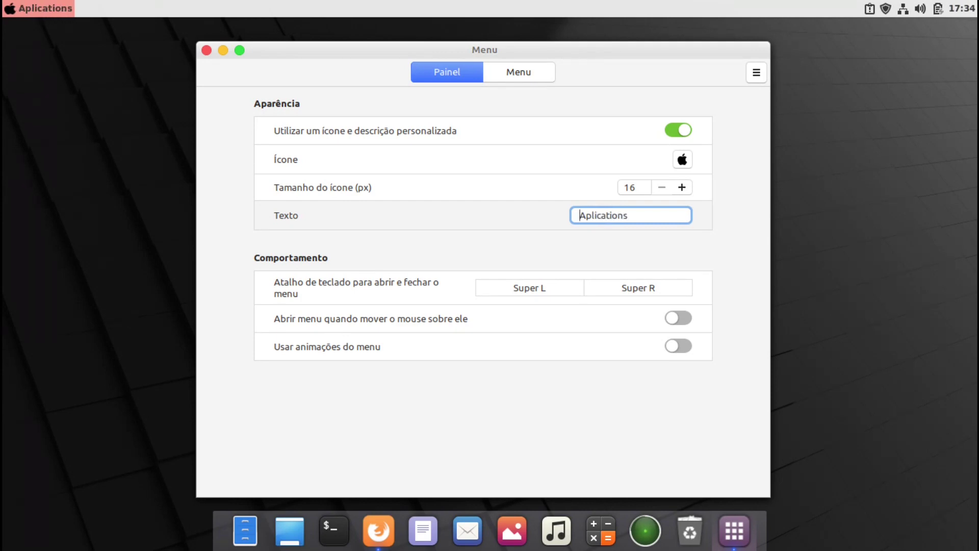
left_click(641, 217)
key("BackSpace")
key("BackSpace")
key("BackSpace")
key("BackSpace")
key("BackSpace")
key("BackSpace")
key("BackSpace")
key("BackSpace")
key("BackSpace")
key("BackSpace")
key("BackSpace")
key("BackSpace")
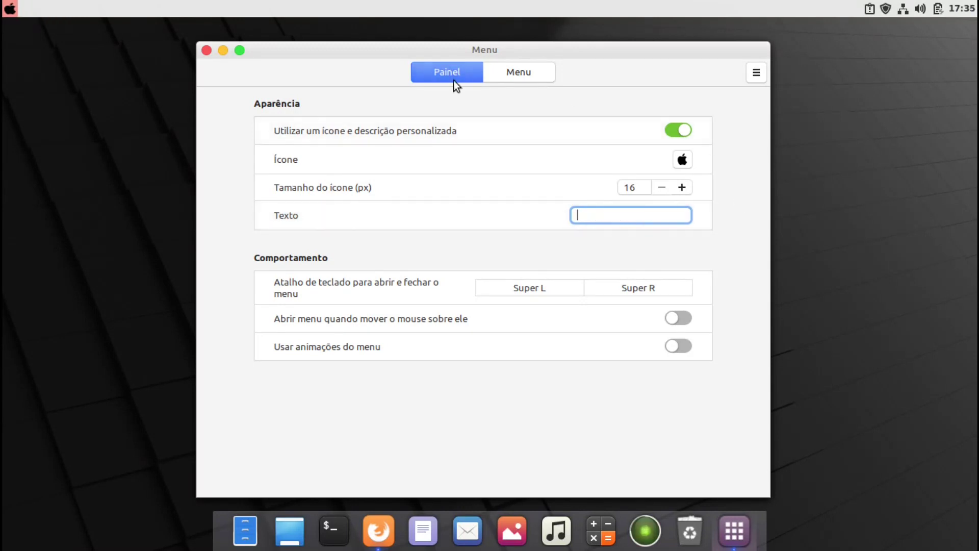
Close the menu settings, find the Separador applet in the panel's applets and add it to the panel
left_click(207, 50)
right_click(104, 11)
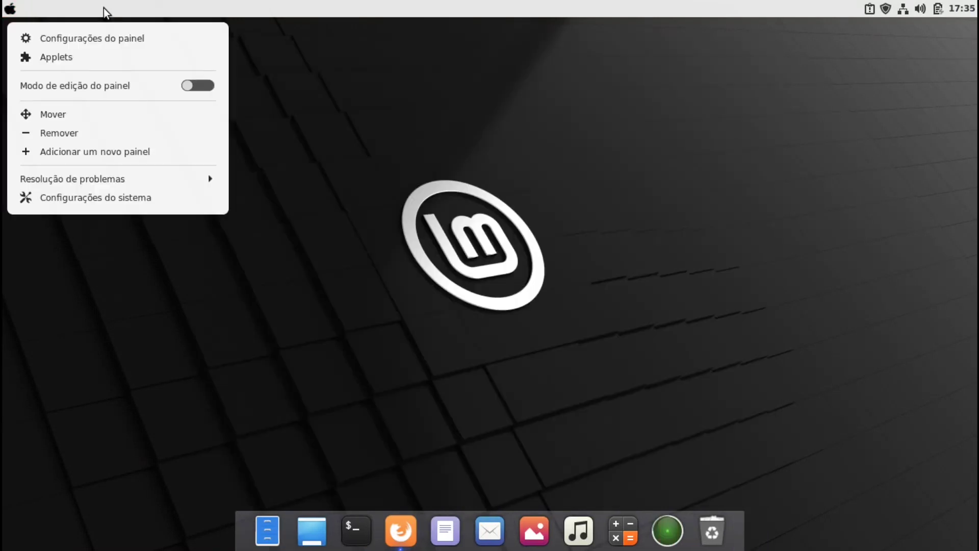
left_click(72, 60)
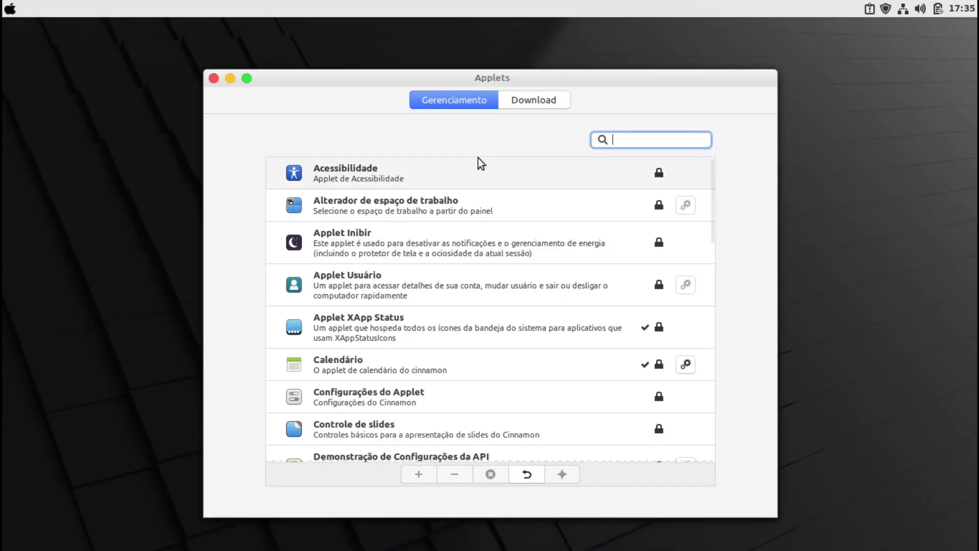
type("sepa")
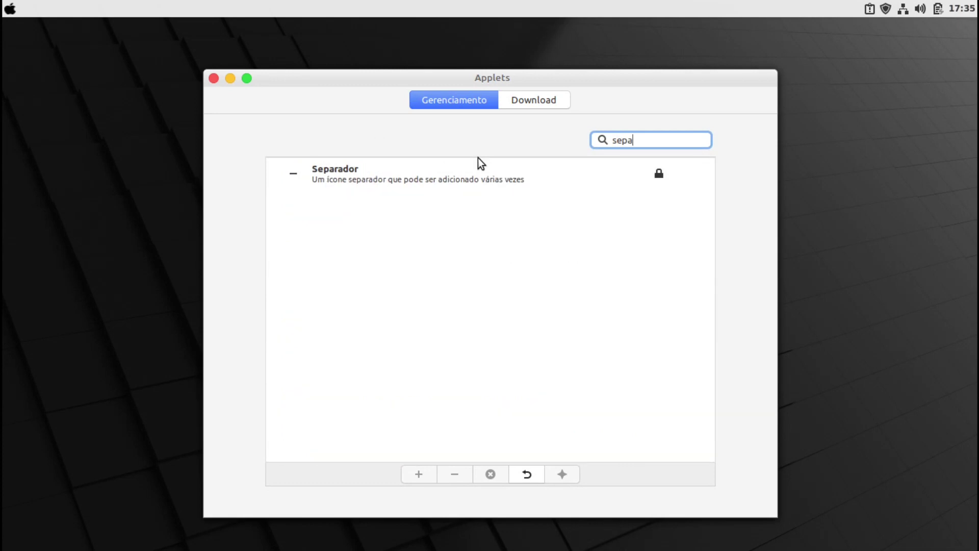
left_click(470, 176)
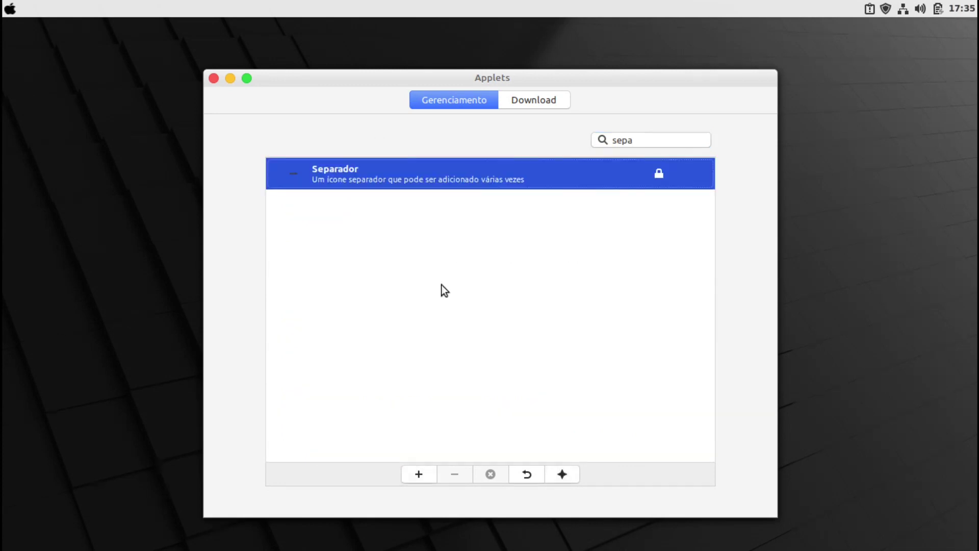
left_click(427, 470)
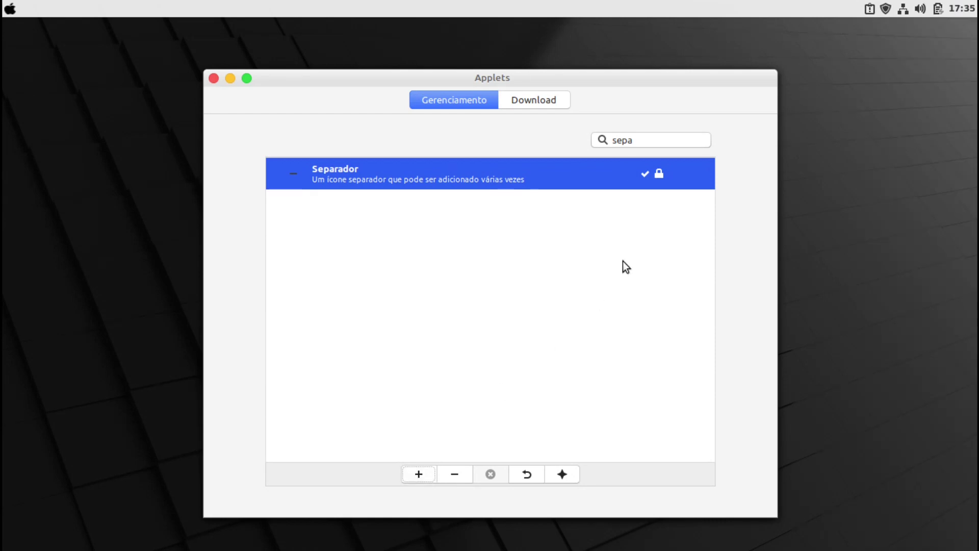
Enable panel edit mode and move the separator to the start of the panel, before the menu icon
right_click(687, 5)
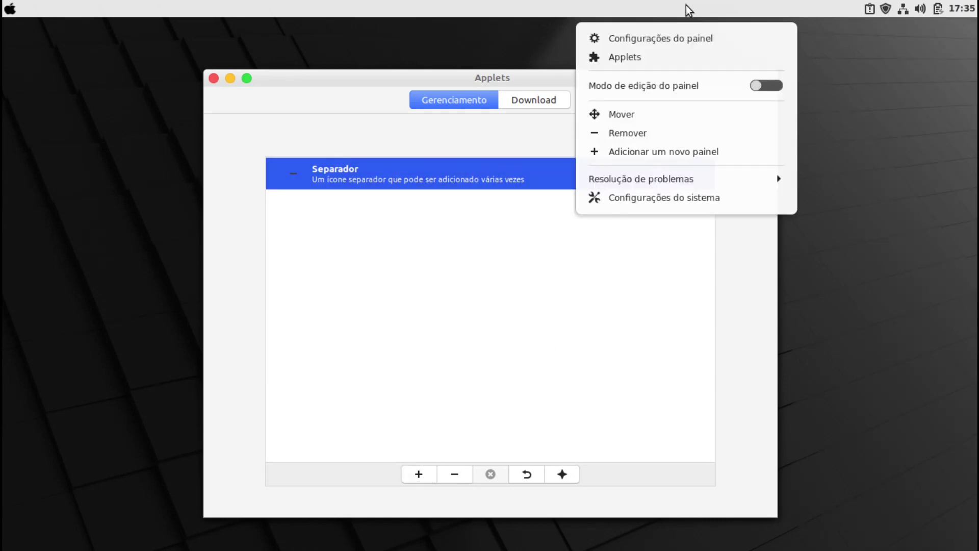
left_click(769, 88)
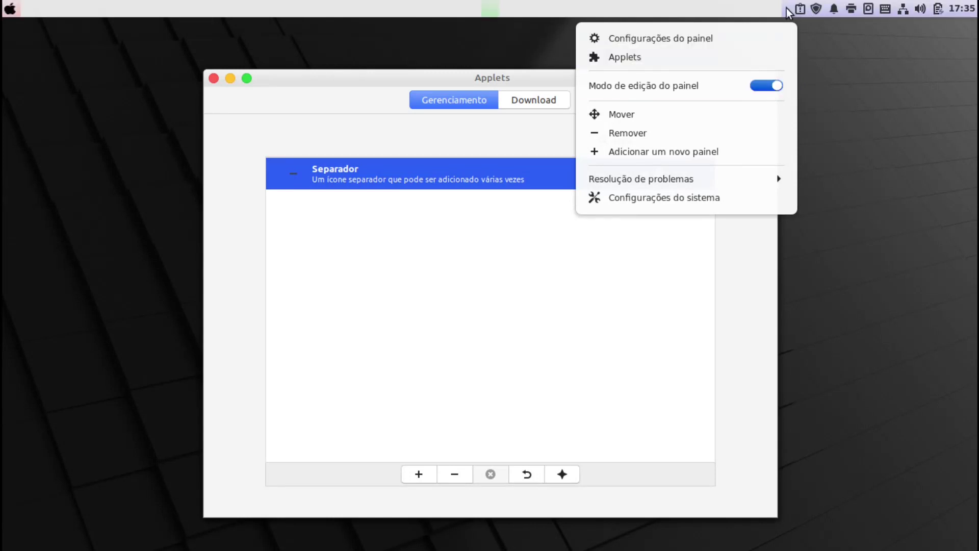
left_click(762, 10)
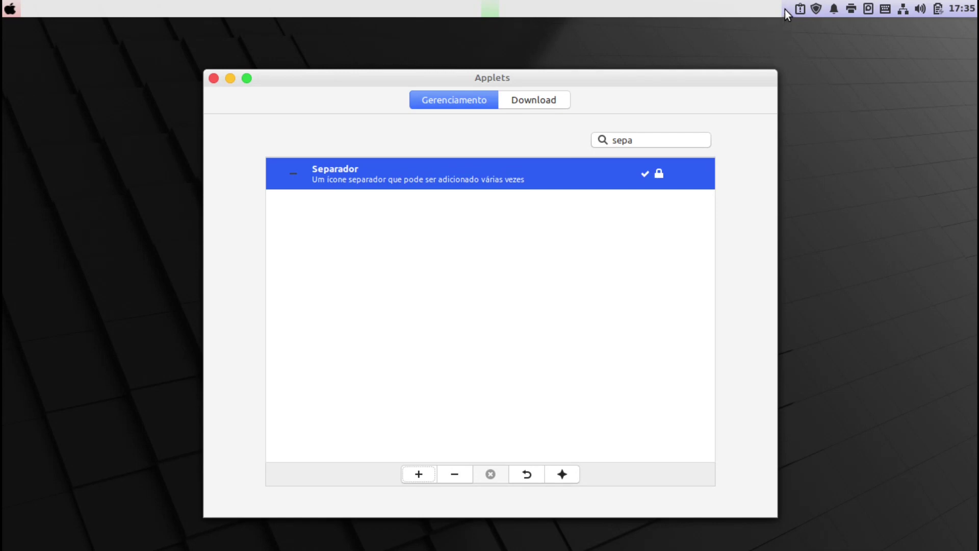
left_click_drag(774, 9, 9, 14)
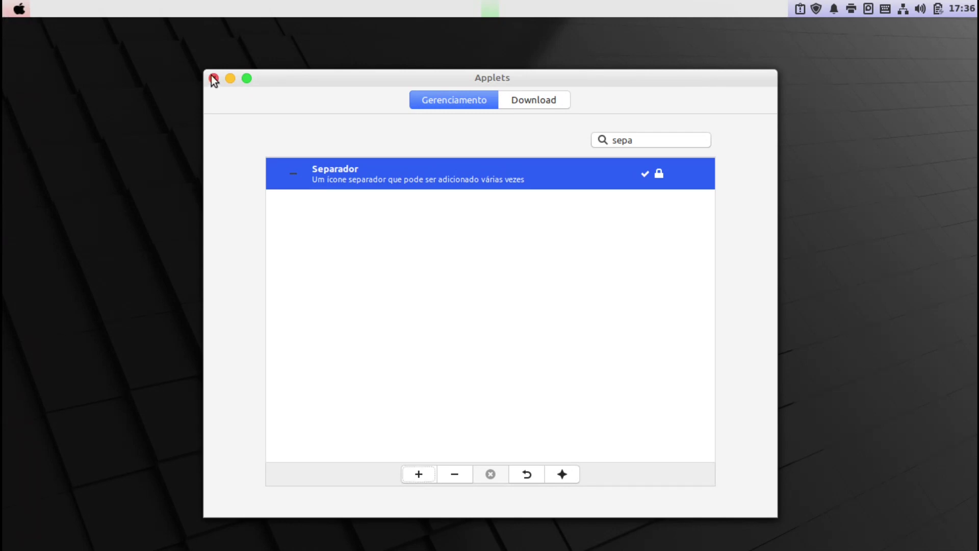
Close the Applets window and turn off panel edit mode
left_click(214, 78)
right_click(308, 7)
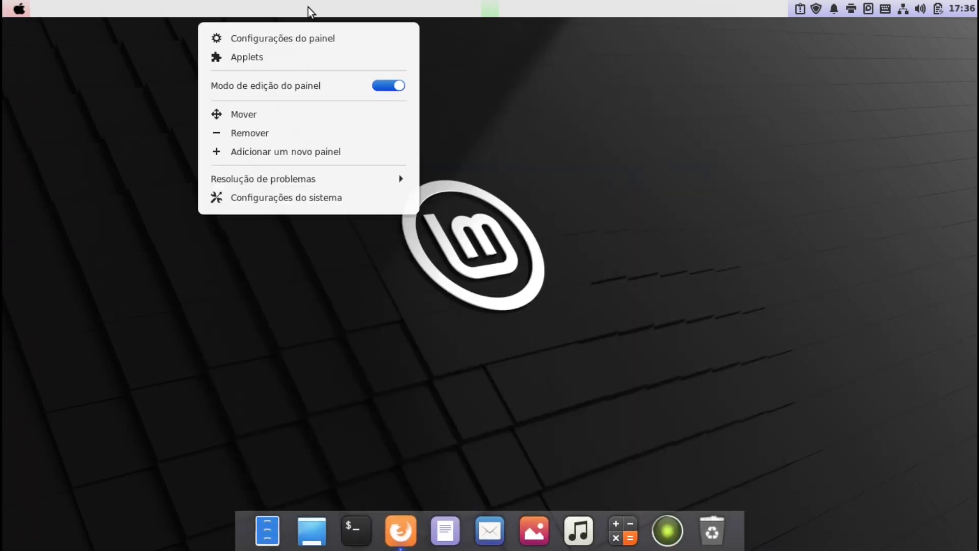
left_click(396, 86)
left_click(509, 178)
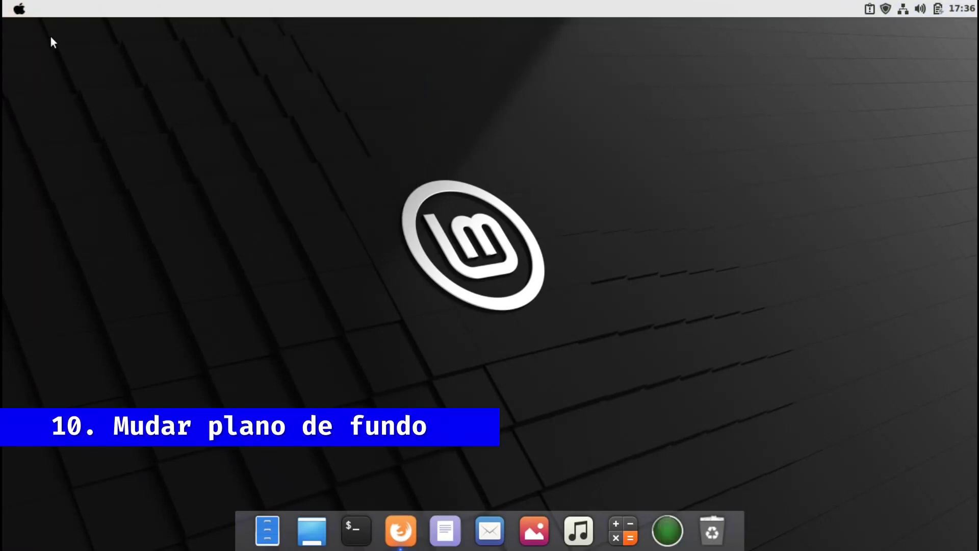
Set wallpaper.jpg from the Imagens folder as the desktop background in the system settings and close them
left_click(20, 11)
left_click(47, 143)
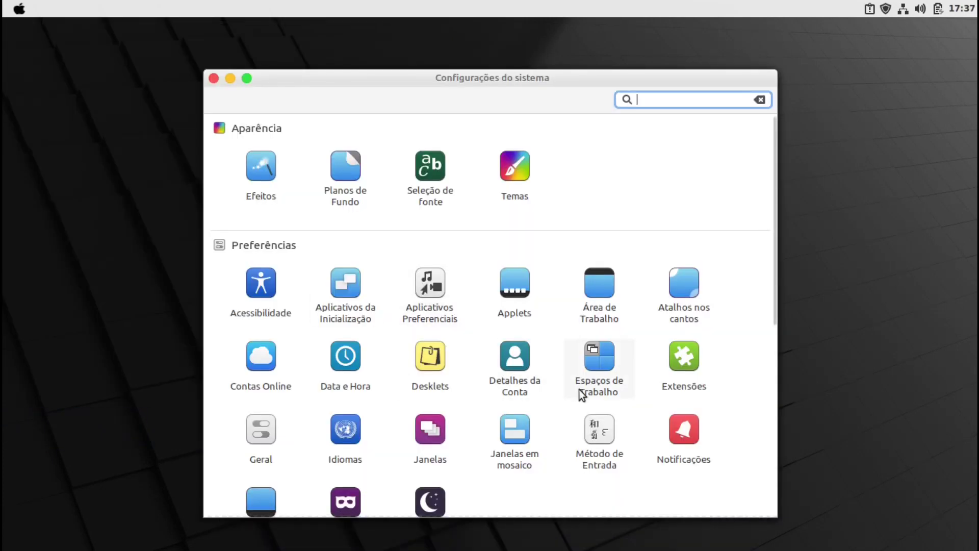
left_click(344, 179)
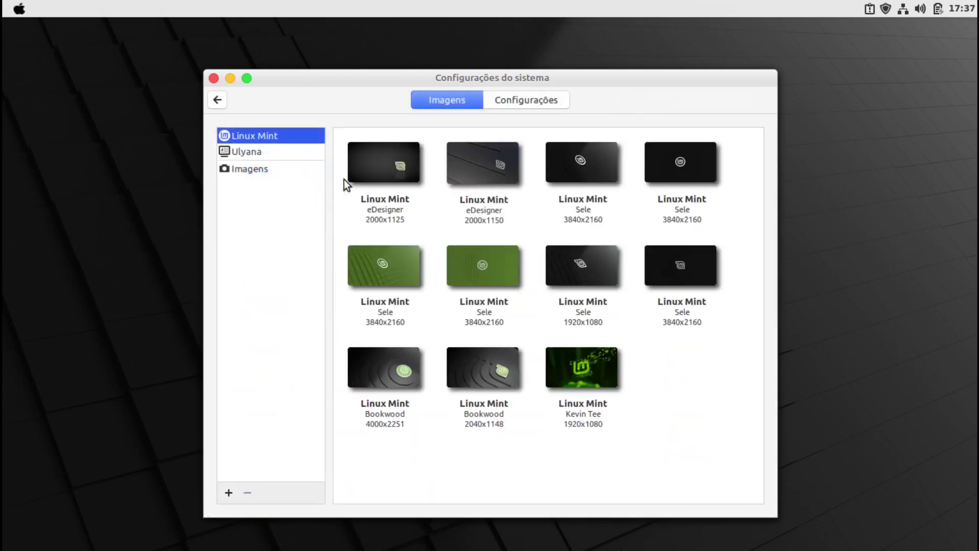
left_click(247, 171)
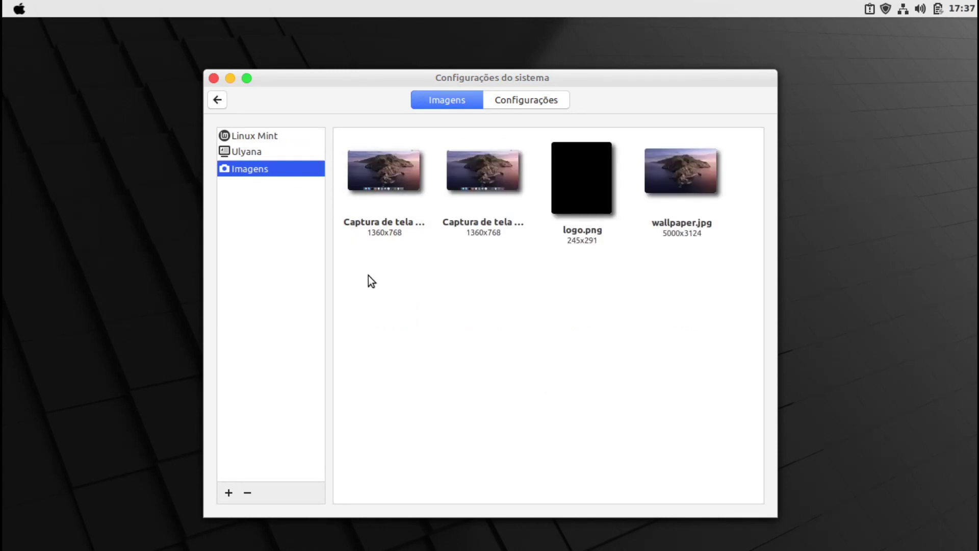
left_click(675, 181)
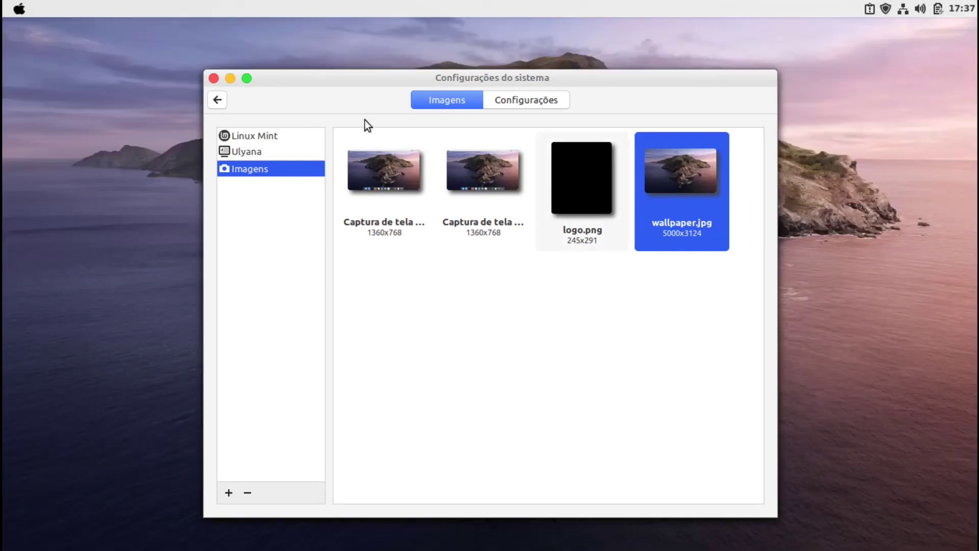
left_click(213, 79)
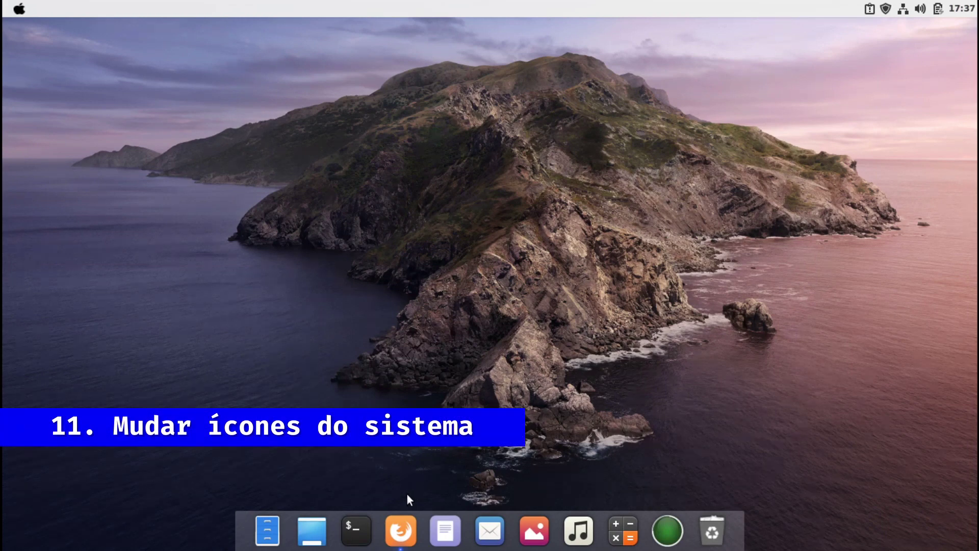
Switch to Firefox and download Cupertino-Catalina.tar.xz from the Cupertino iCons Collection page, saving the file
left_click(402, 532)
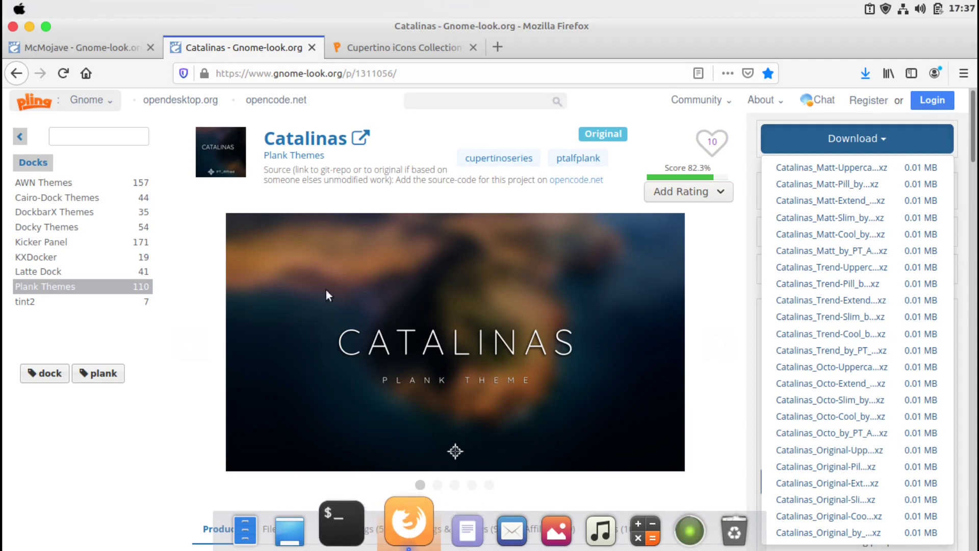
left_click(394, 48)
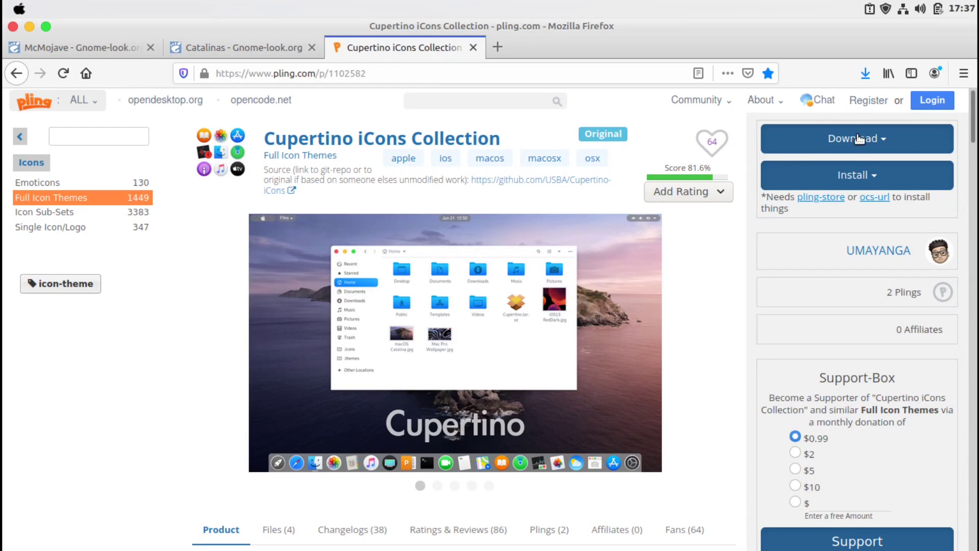
left_click(877, 141)
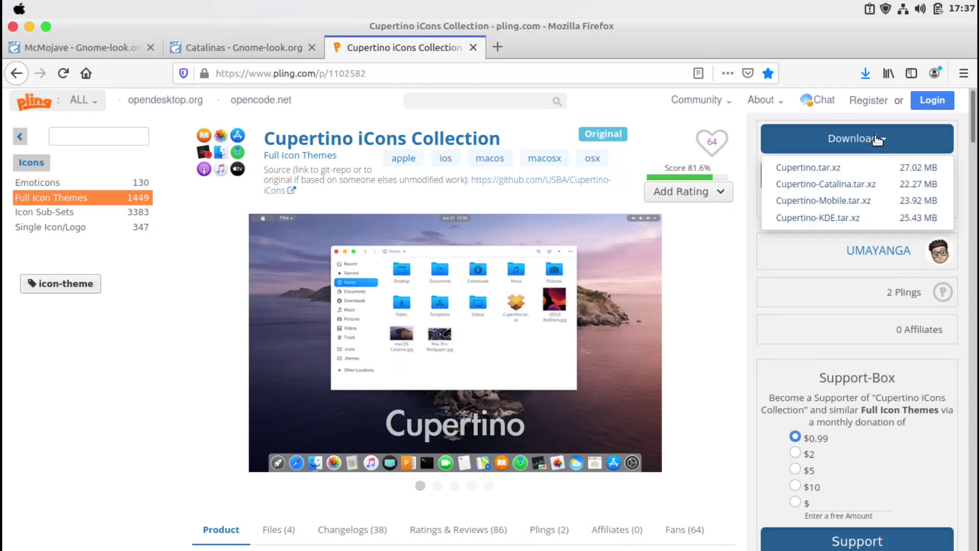
left_click(861, 186)
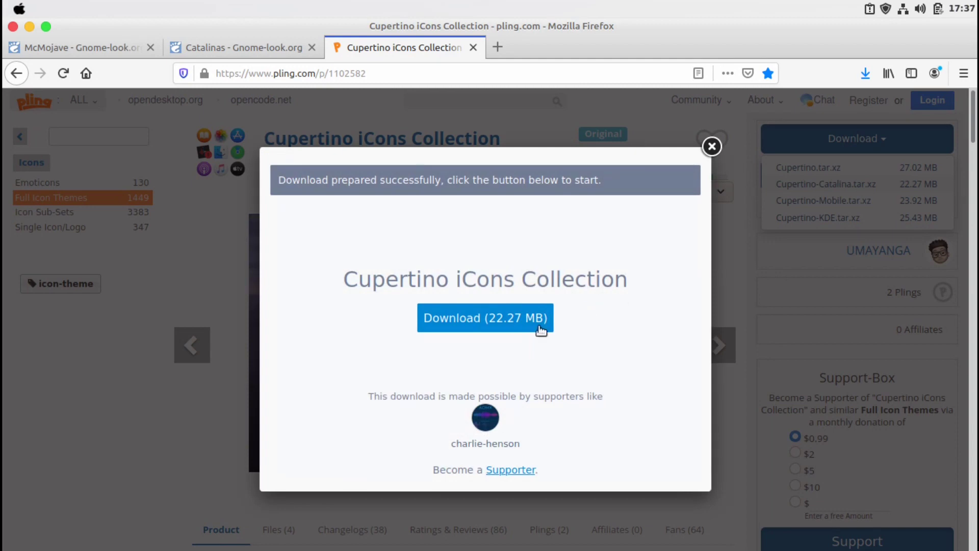
left_click(495, 316)
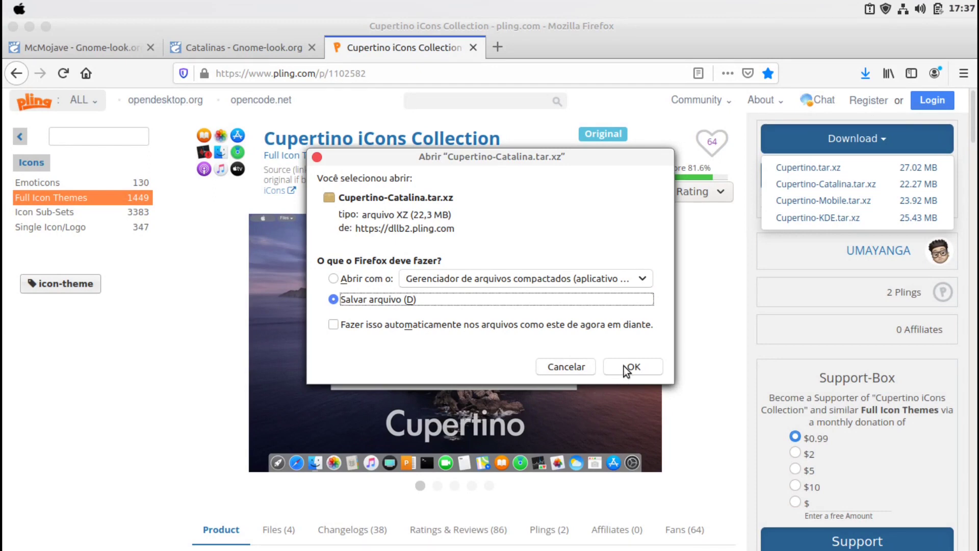
left_click(623, 366)
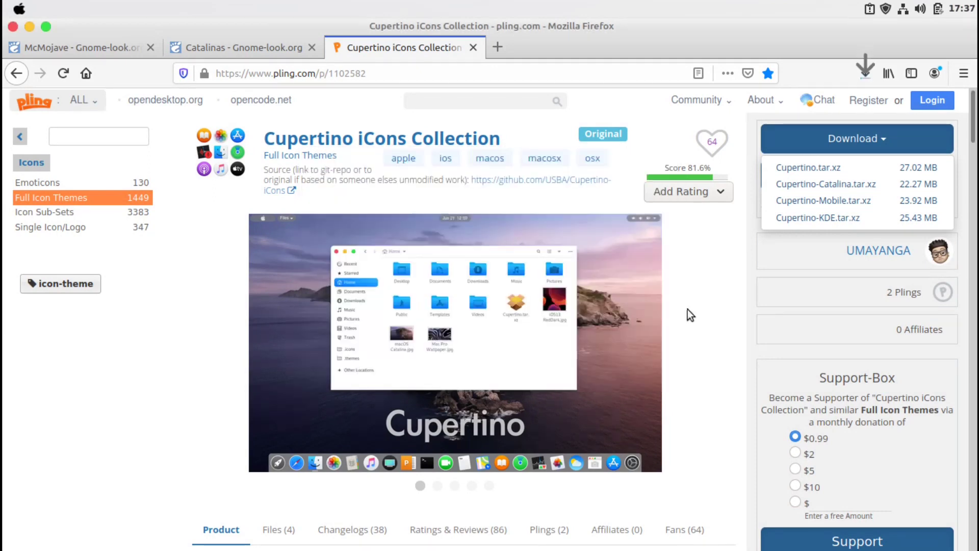
Copy the Cupertino-Catalina folder from Downloads into the .icons folder of the home directory and minimise the file manager
left_click(861, 79)
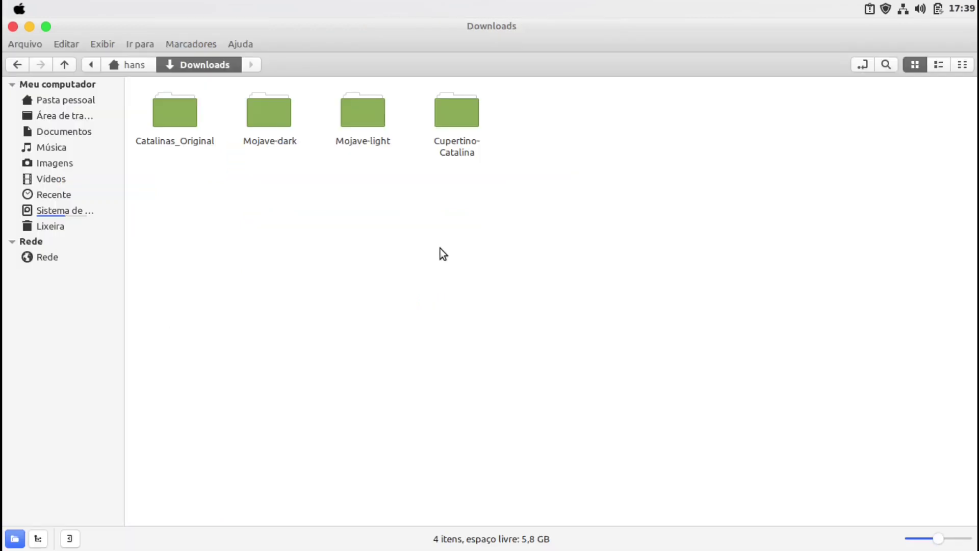
left_click(455, 116)
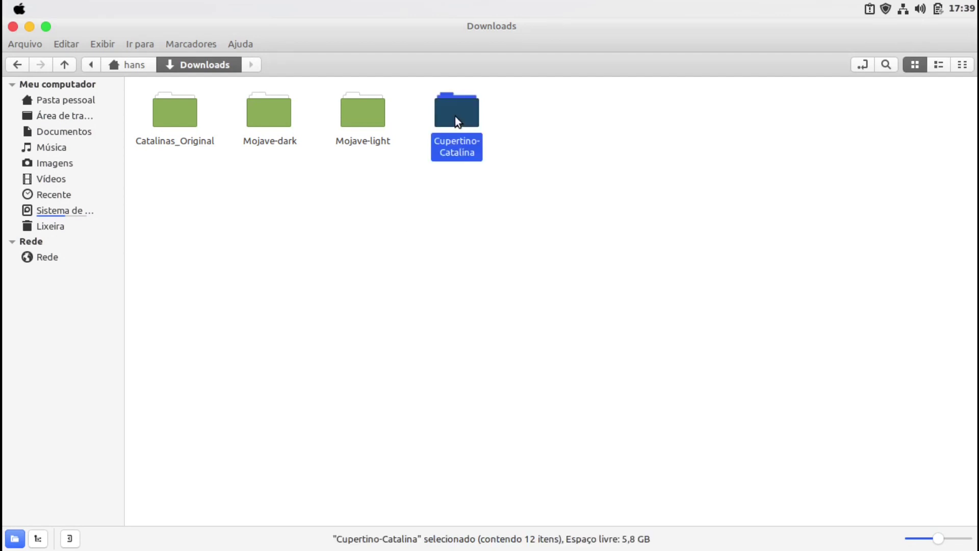
key("ctrl+c")
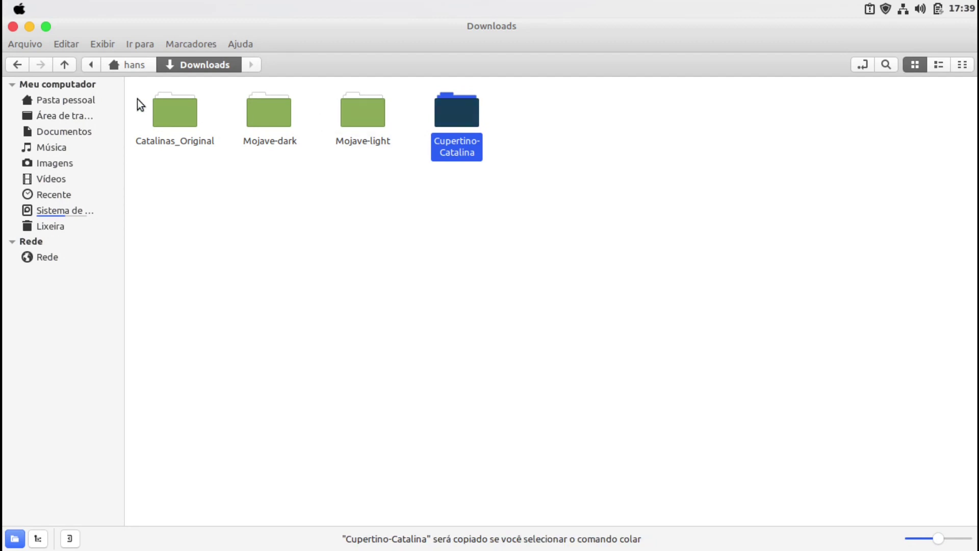
left_click(133, 67)
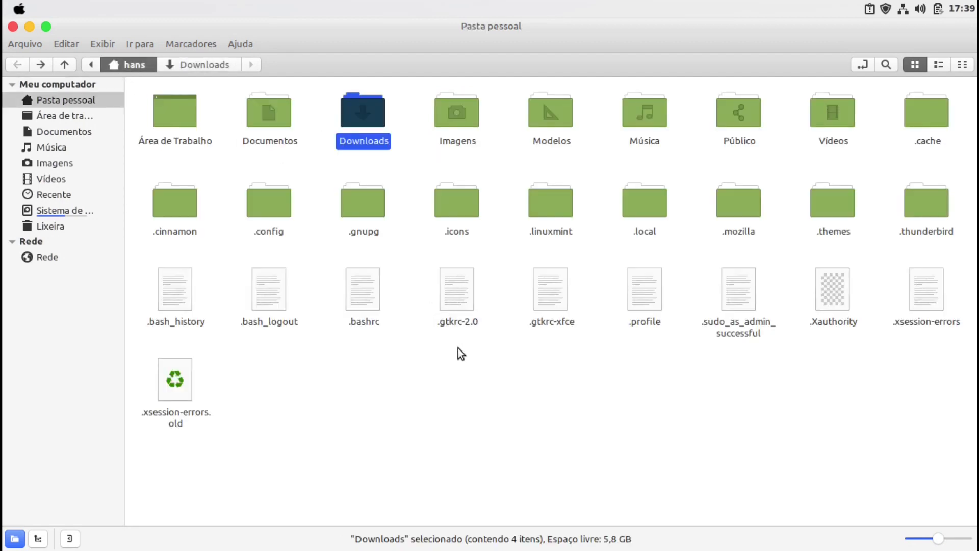
left_click(471, 361)
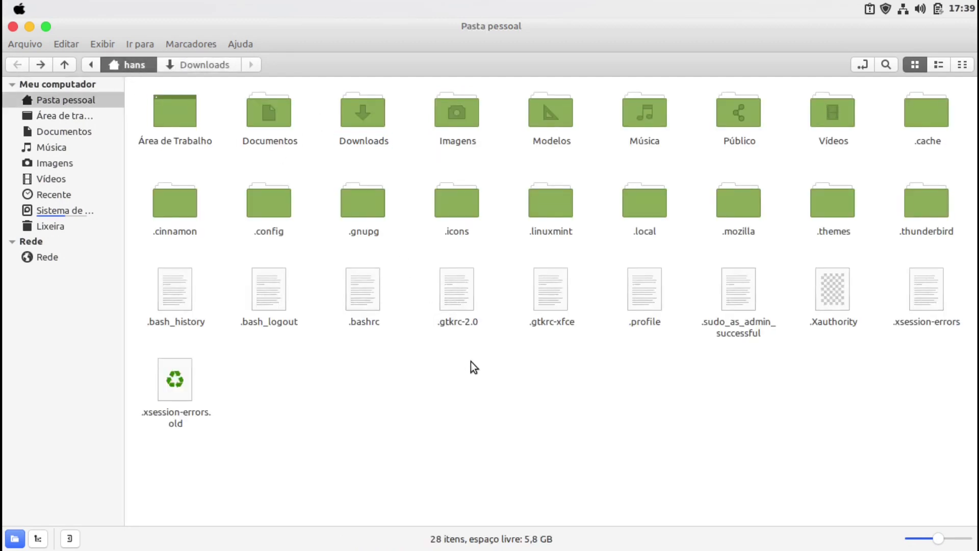
double_click(445, 215)
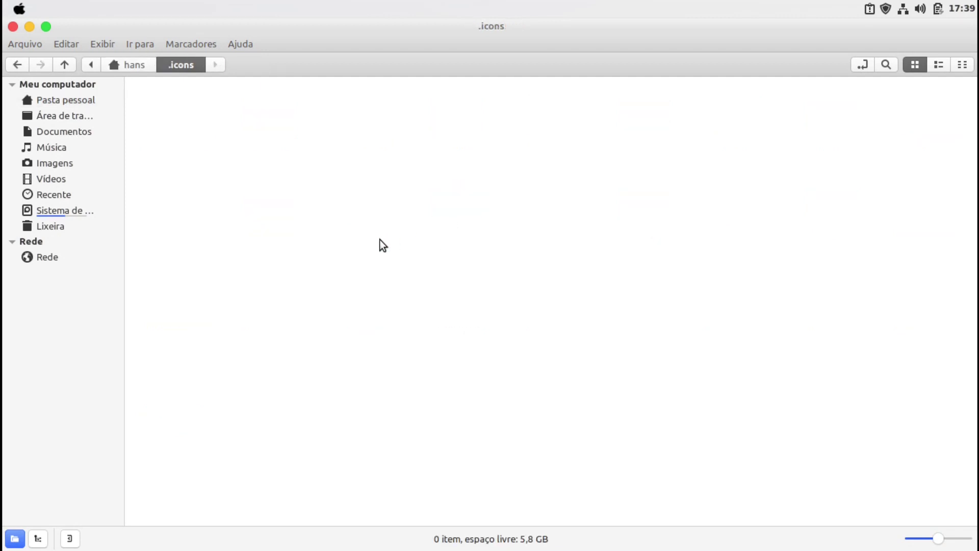
key("ctrl+v")
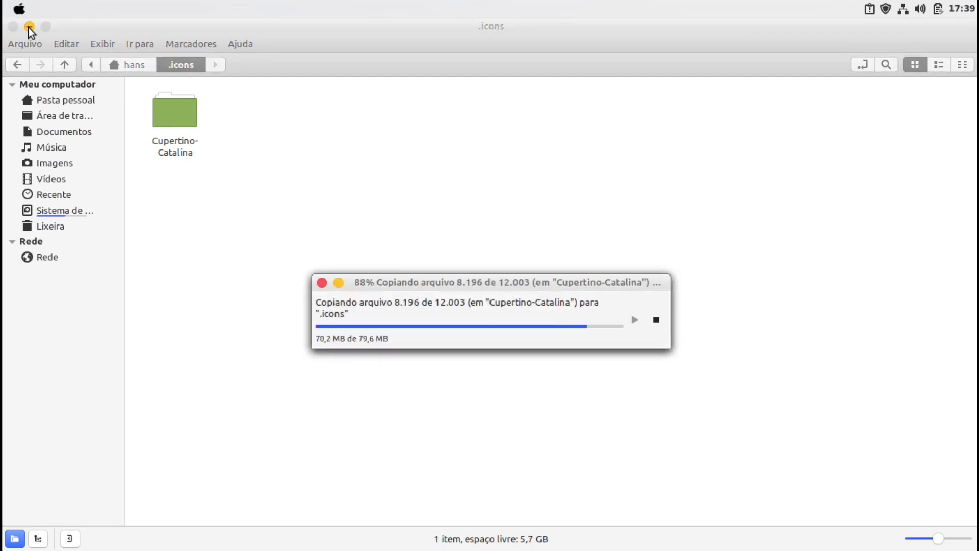
left_click(29, 26)
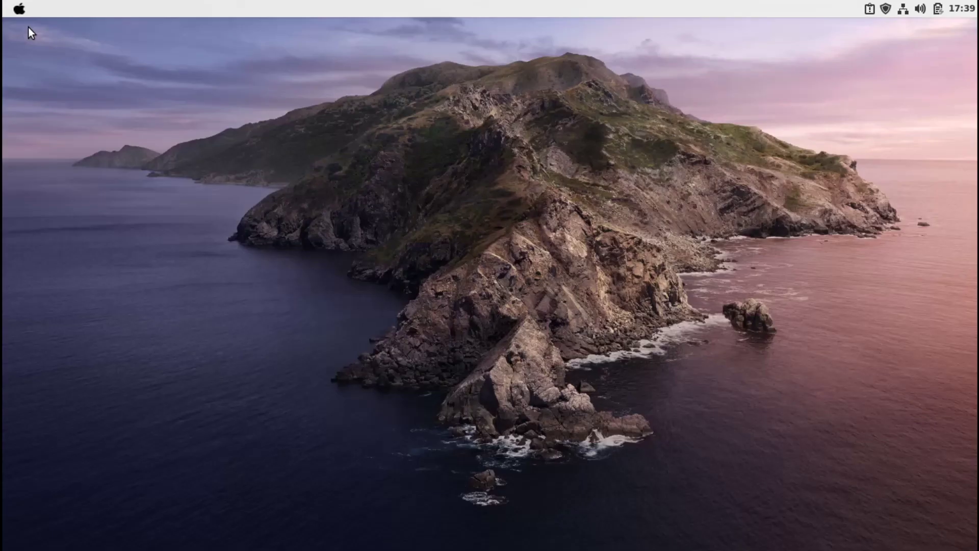
Set the icon theme to Cupertino-Catalina in the system's theme settings and minimise the settings window
left_click(19, 8)
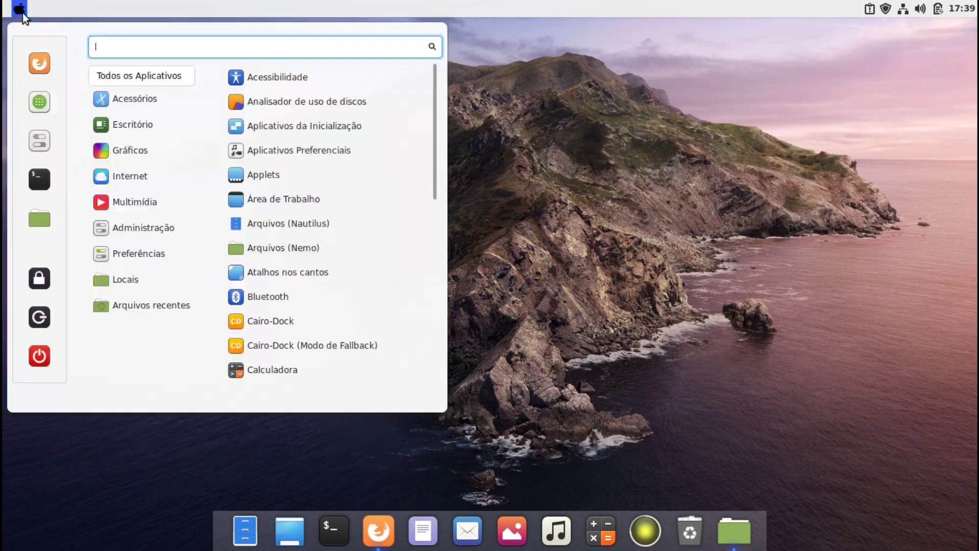
left_click(37, 100)
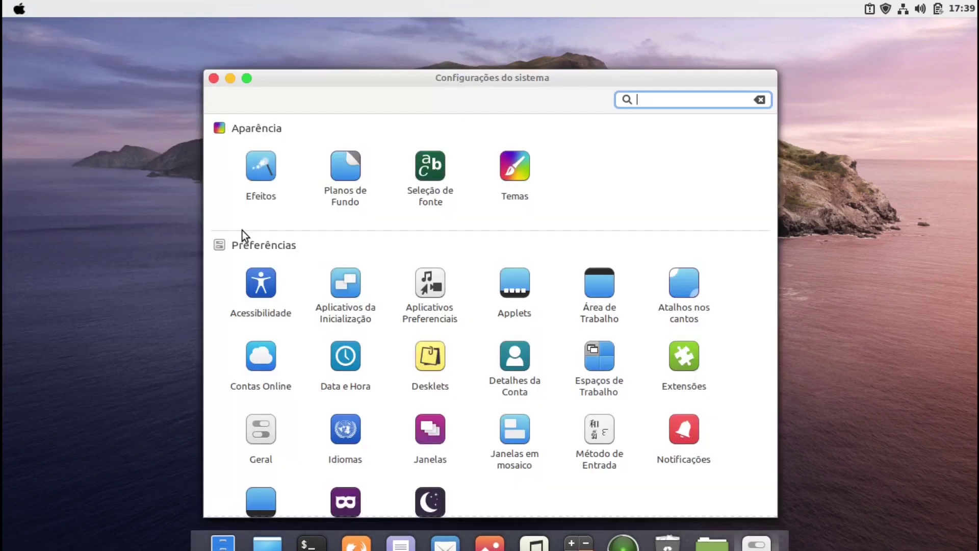
left_click(514, 176)
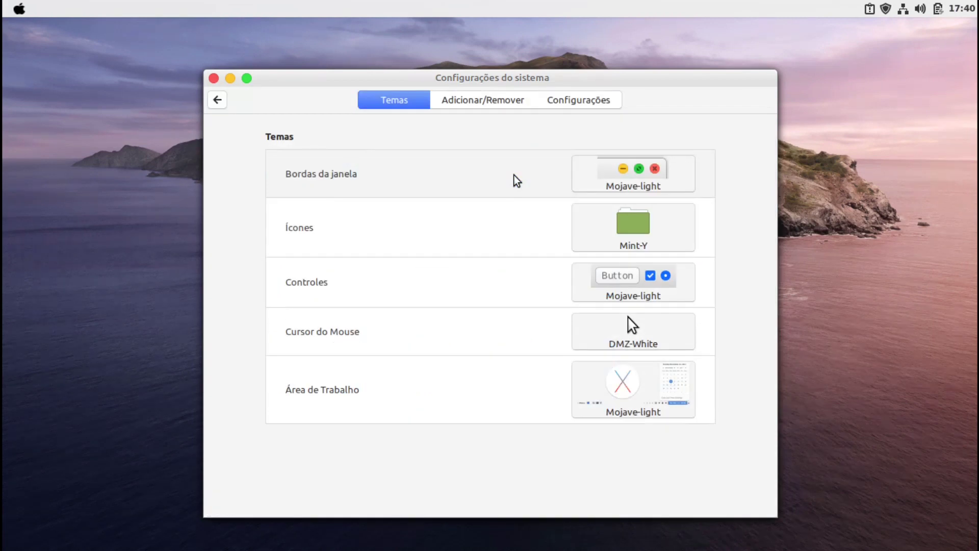
left_click(638, 213)
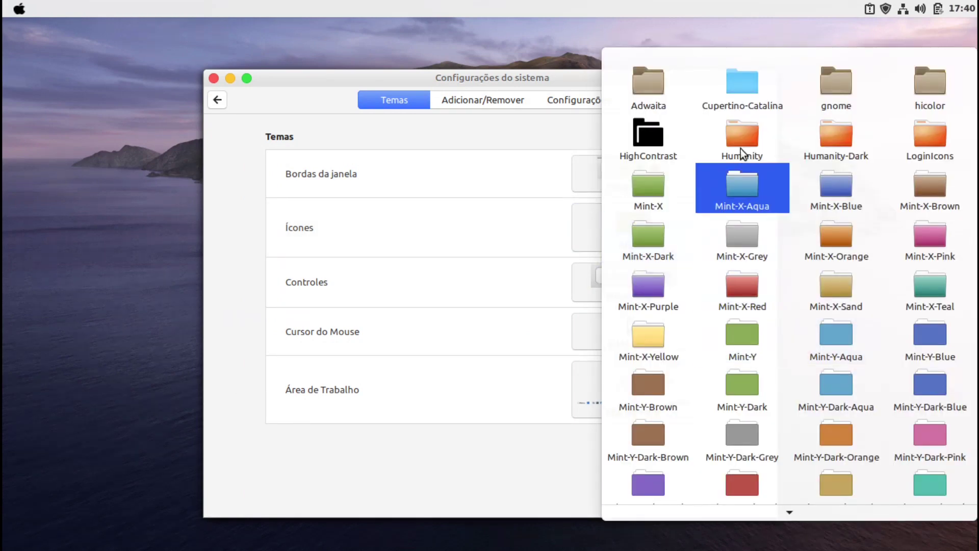
left_click(745, 96)
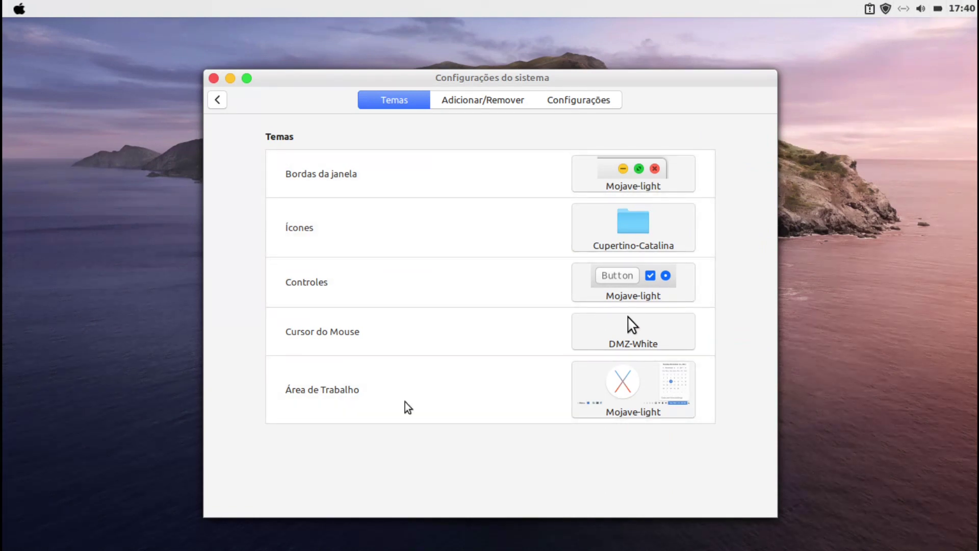
left_click(230, 79)
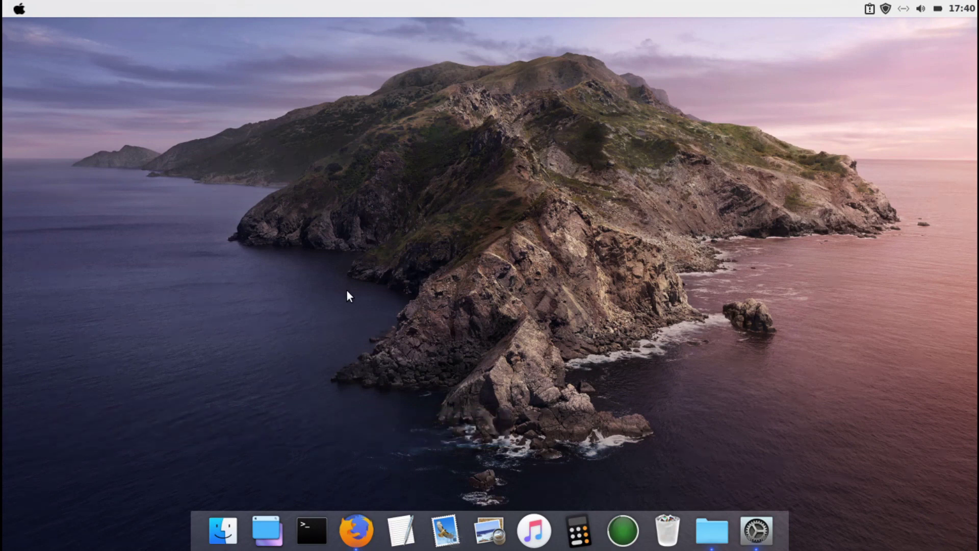
Return to Firefox and browse from the icon categories to the Cursors category on pling.com
left_click(356, 530)
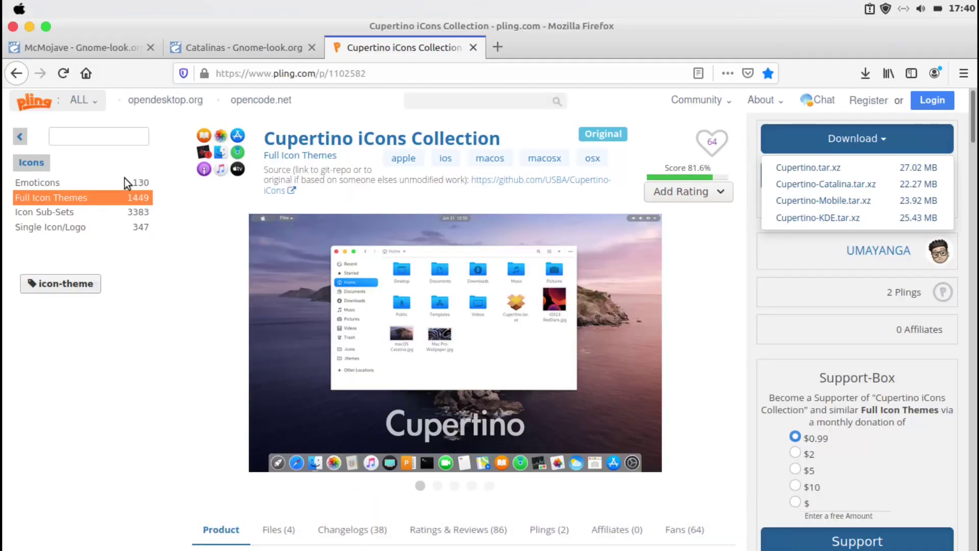
left_click(20, 138)
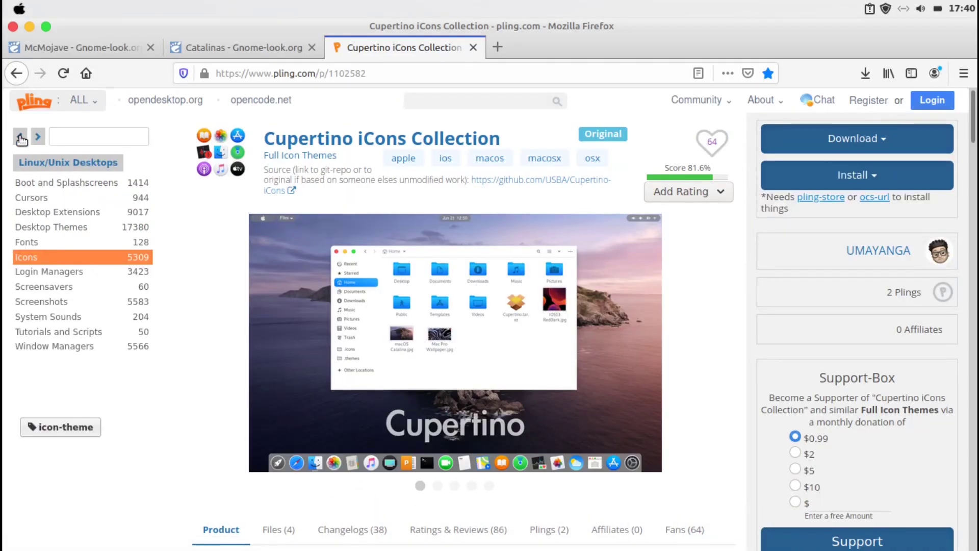
left_click(31, 197)
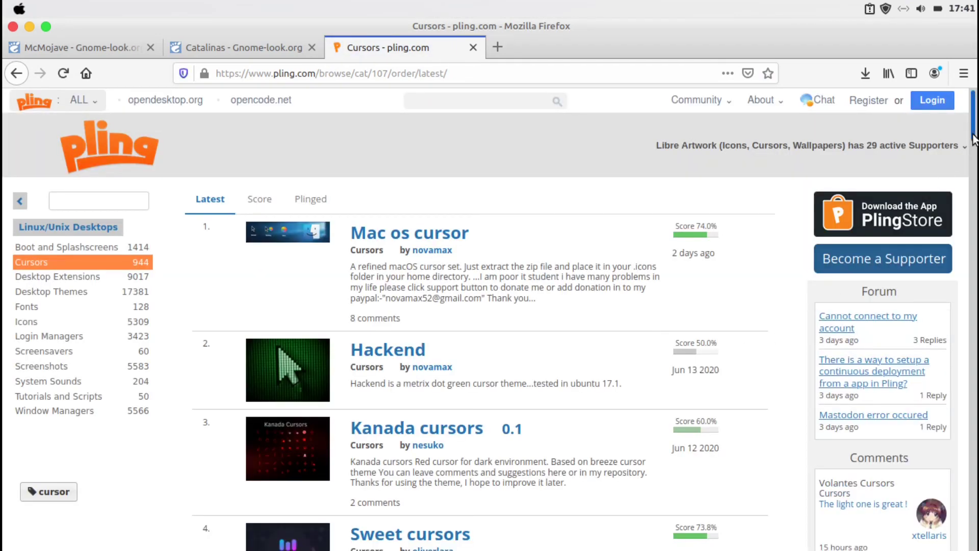
Open McMojave cursors and Capitaine Cursors from the cursor popularity ranking, each in its own new tab
left_click_drag(973, 137, 957, 247)
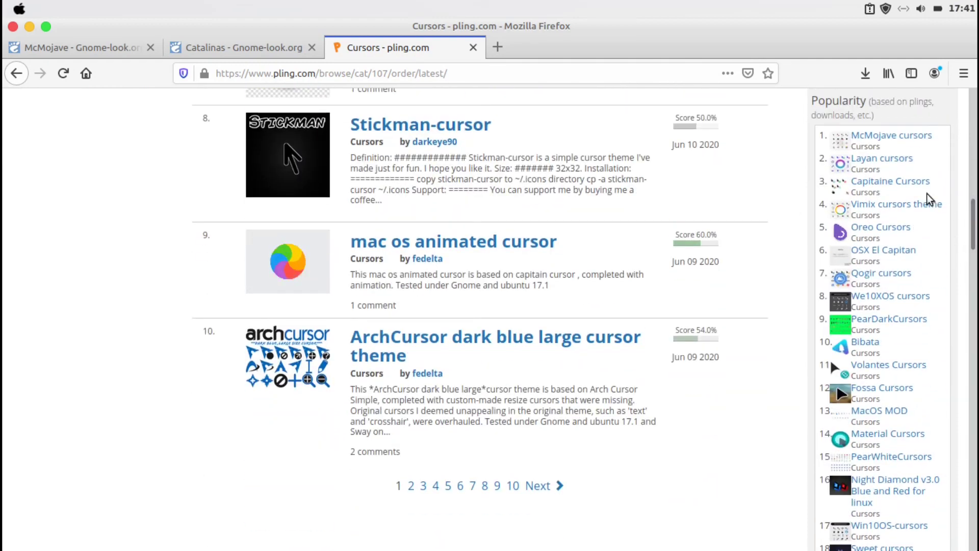
right_click(896, 139)
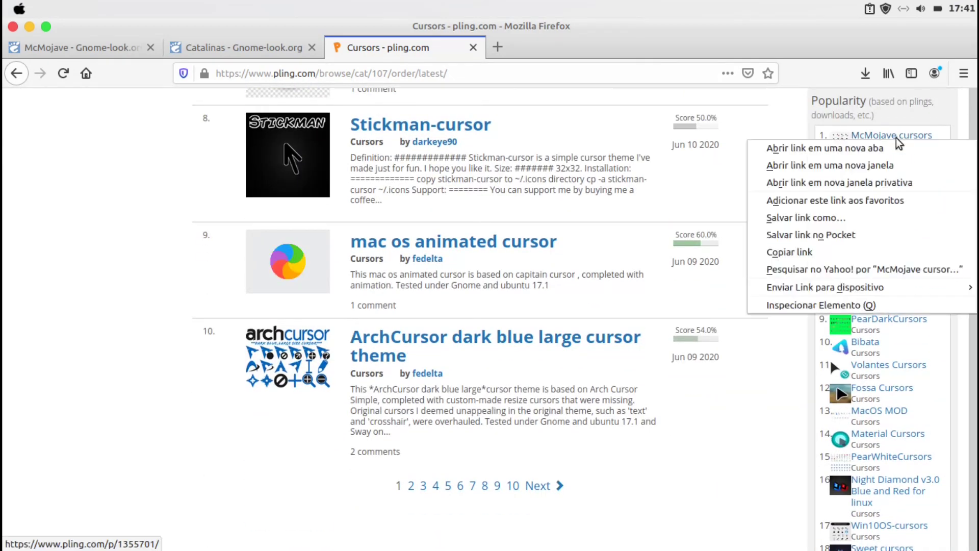
left_click(878, 152)
right_click(884, 185)
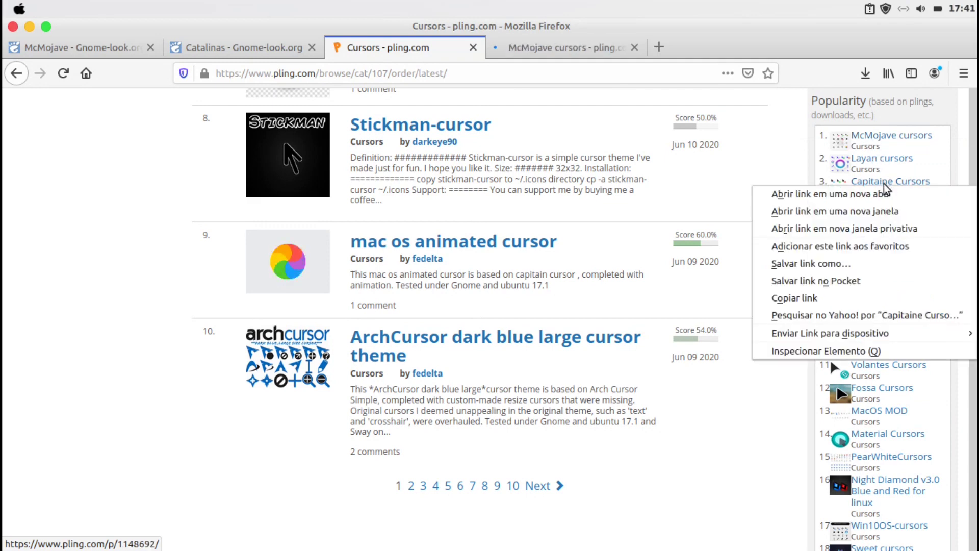
left_click(835, 194)
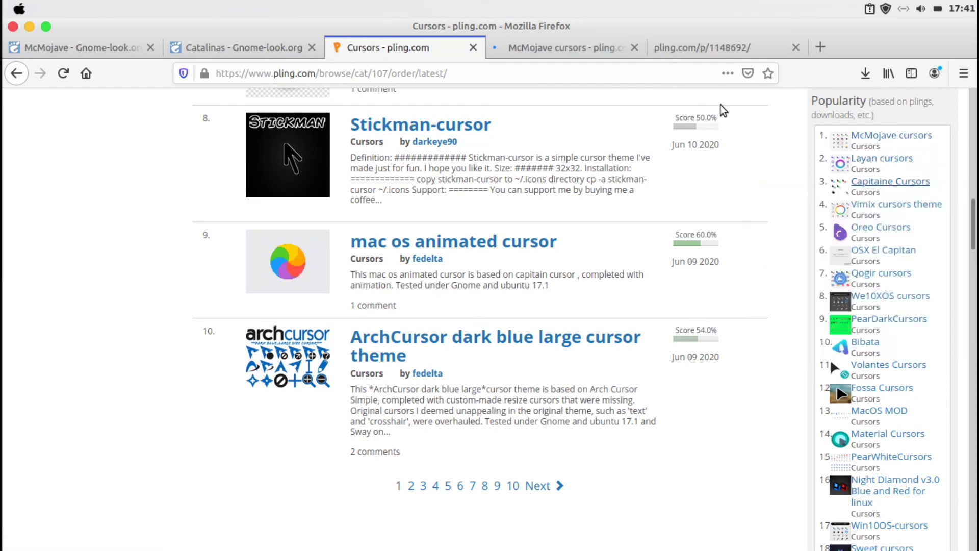
Download McMojave-cursors.tar.xz from the McMojave cursors page and save the file
left_click(534, 48)
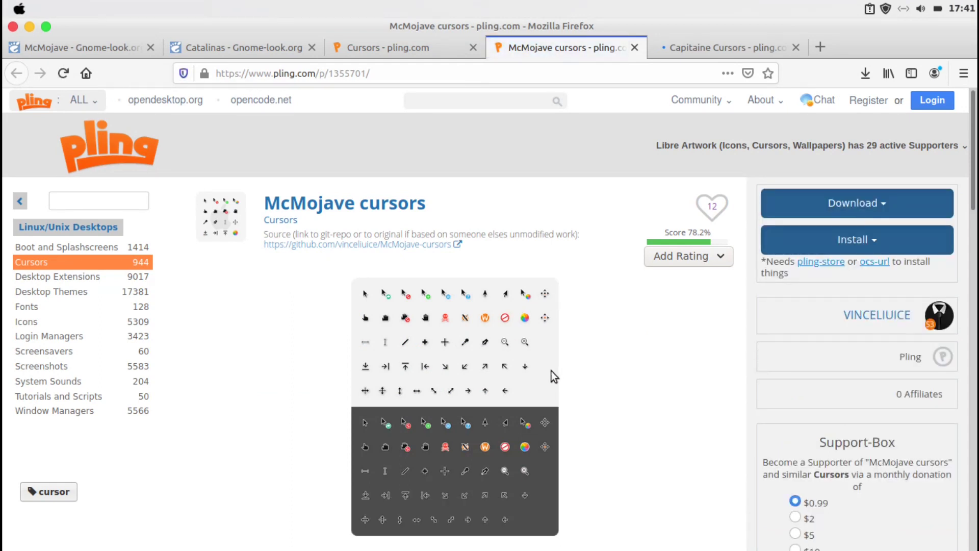
left_click(880, 205)
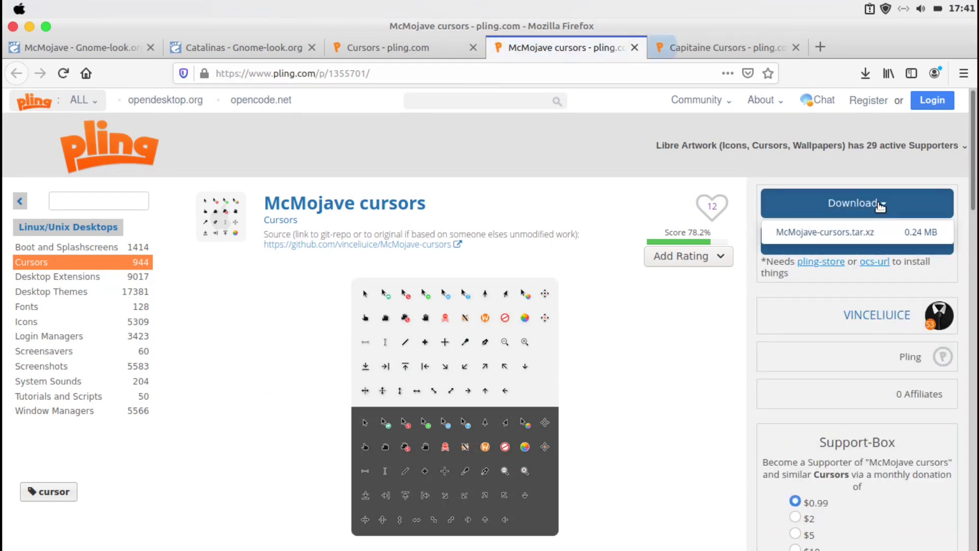
left_click(843, 230)
left_click(535, 318)
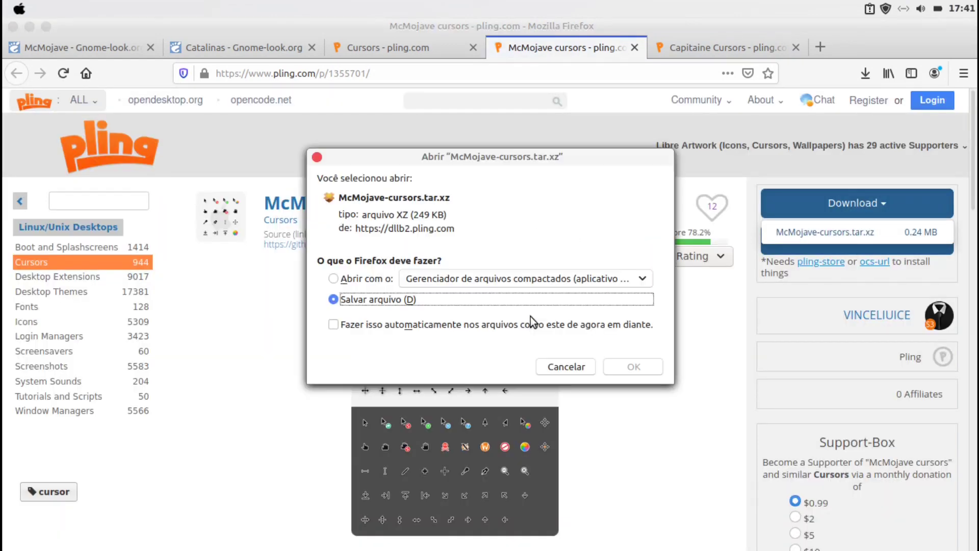
left_click(627, 369)
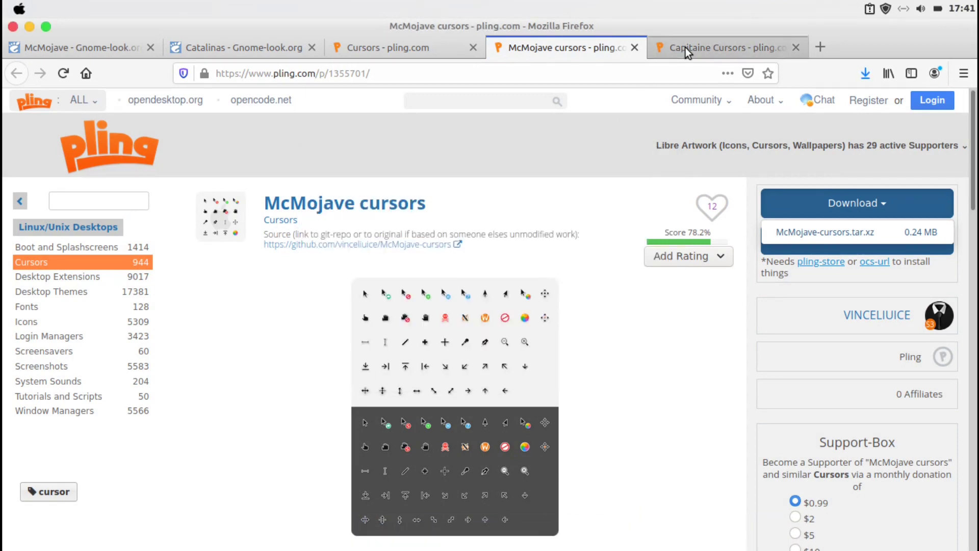
Examine the cursor previews and the available download files on the Capitaine Cursors page
left_click(685, 48)
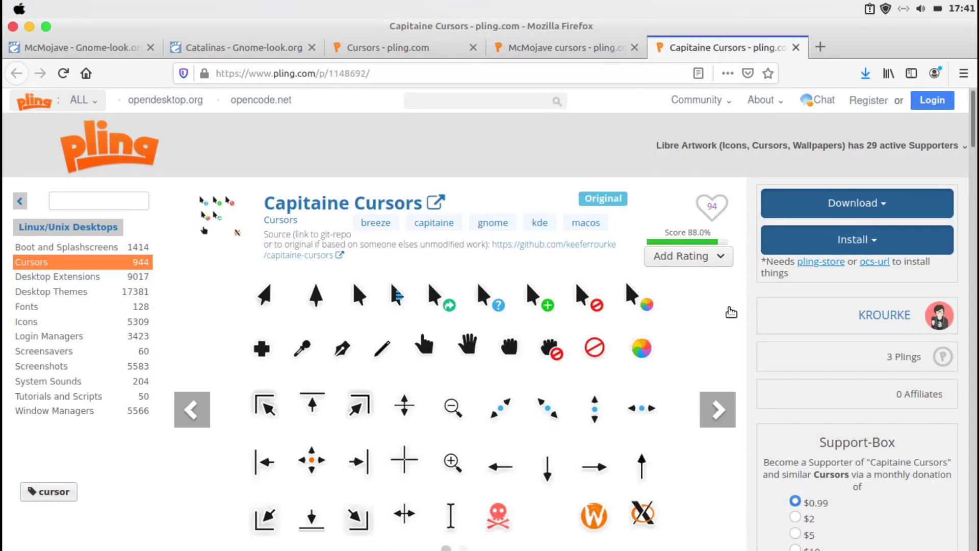
left_click_drag(975, 134, 976, 153)
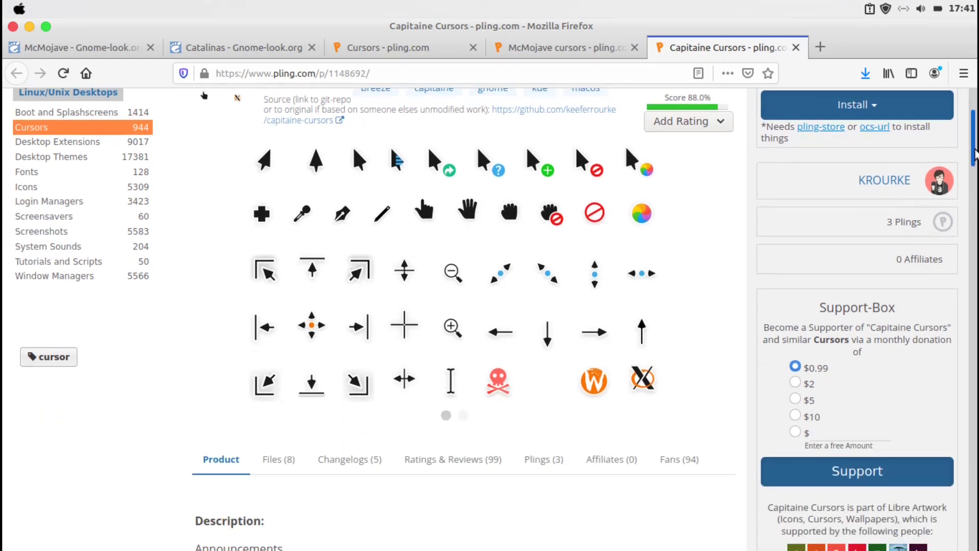
scroll(975, 153, "up", 5)
left_click(896, 202)
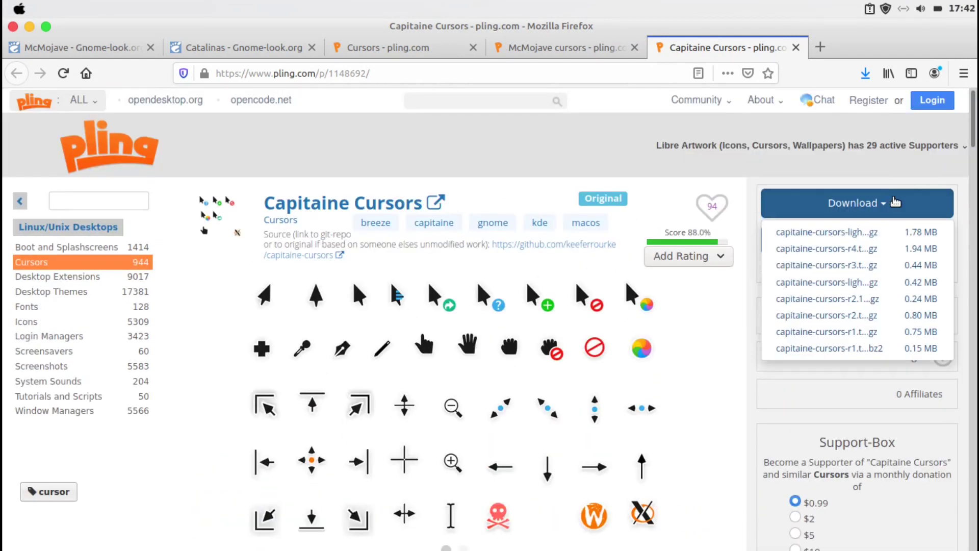
left_click(896, 202)
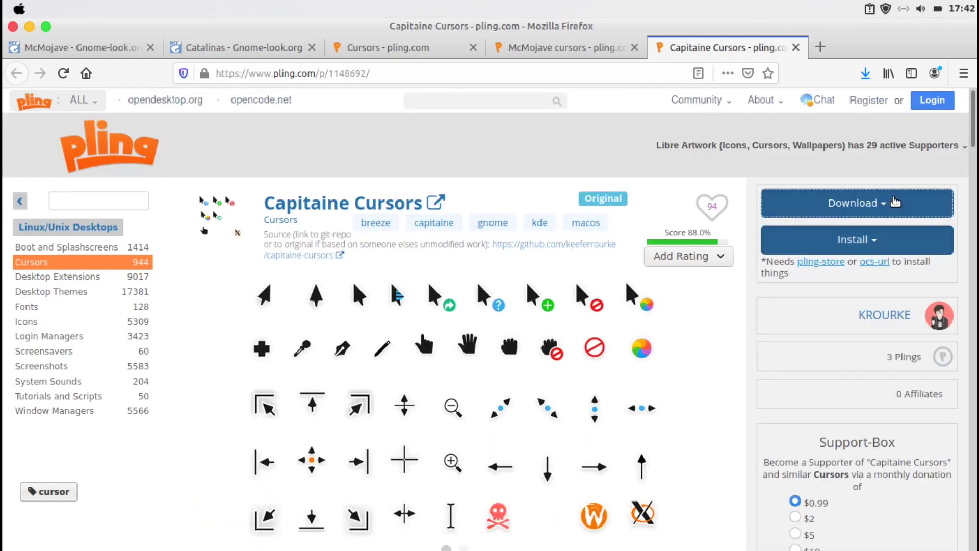
Switch from Firefox to the file manager and go from the .icons folder to the Downloads folder
left_click(29, 29)
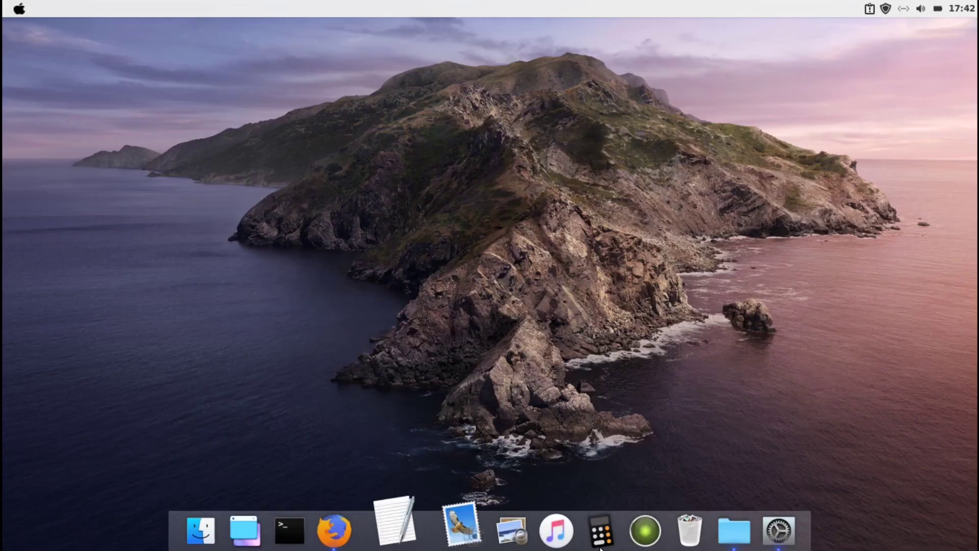
left_click(713, 538)
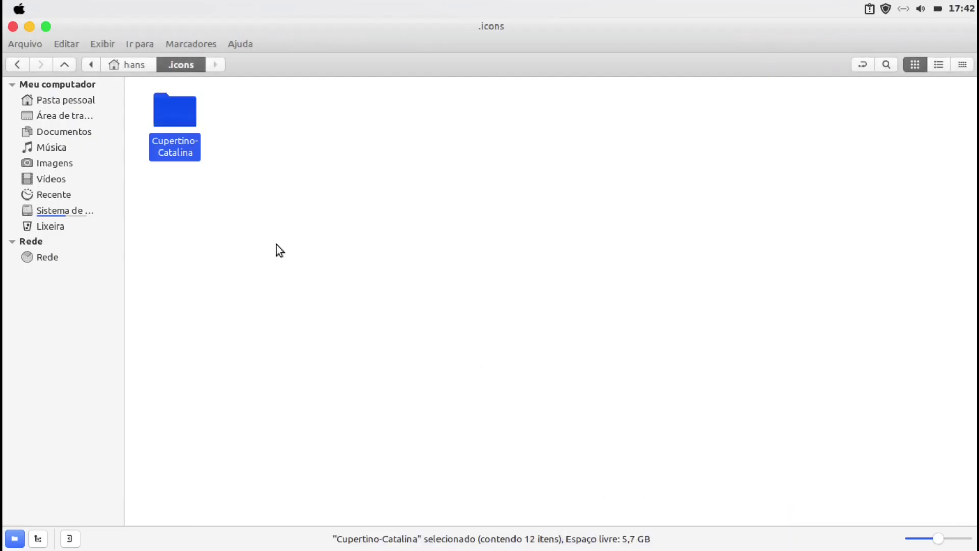
left_click(141, 69)
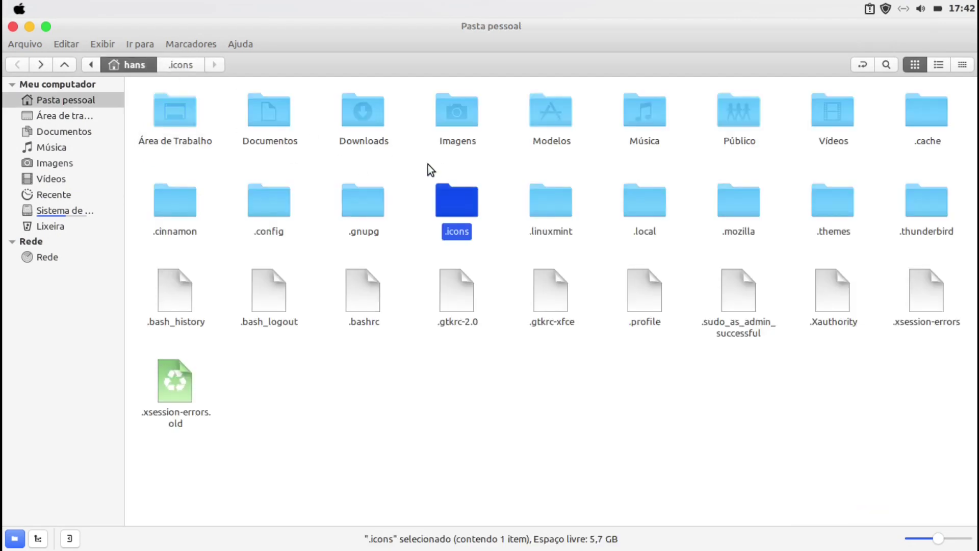
double_click(354, 121)
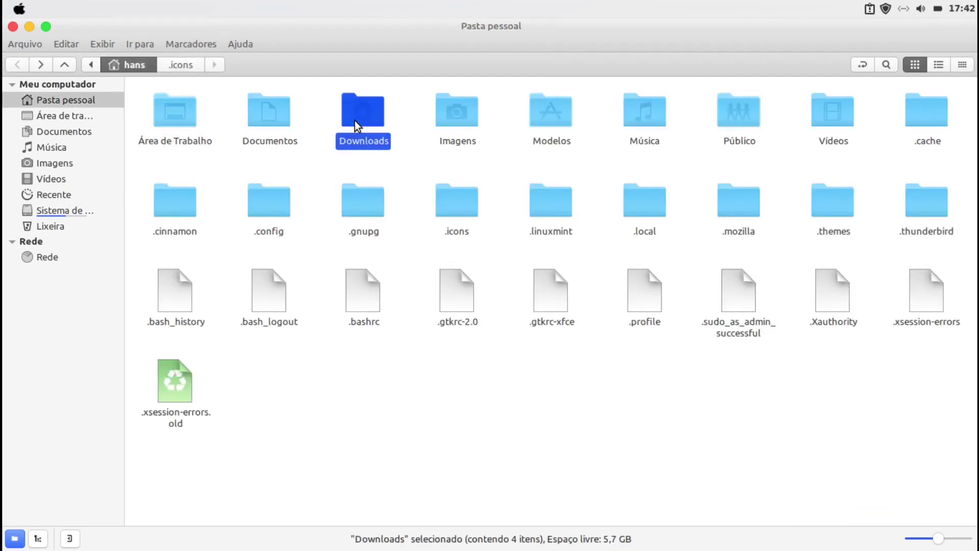
Extract McMojave-cursors.tar.xz into the Downloads folder and close the archive
double_click(562, 126)
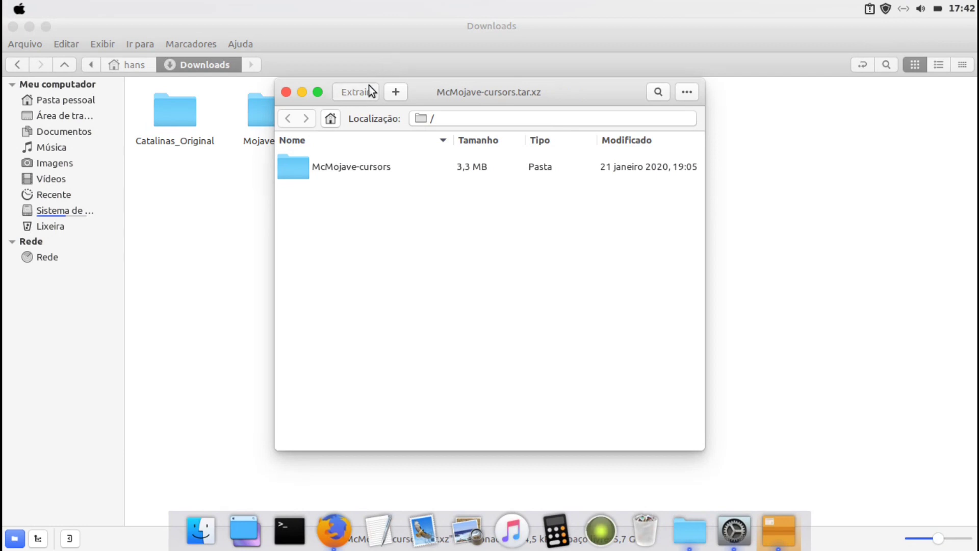
left_click(369, 85)
left_click(841, 531)
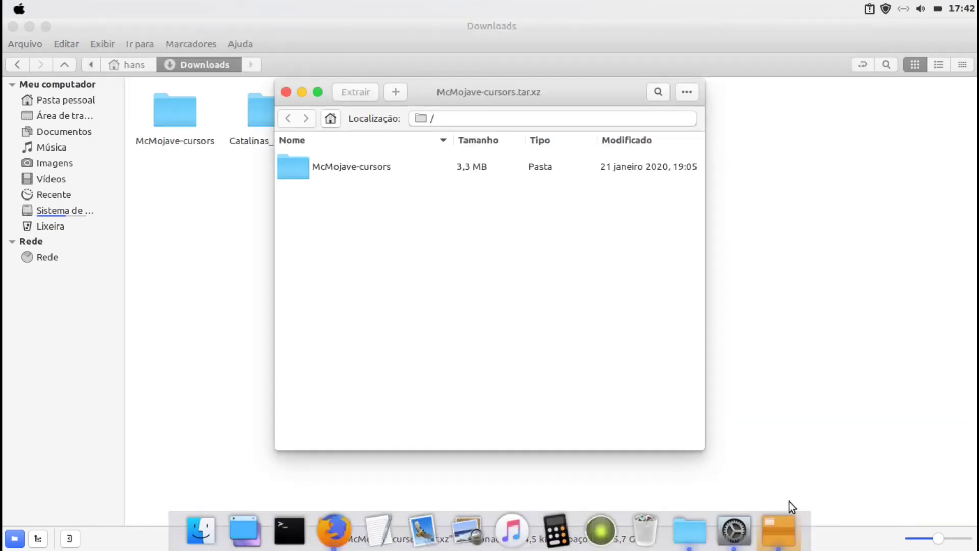
left_click(446, 321)
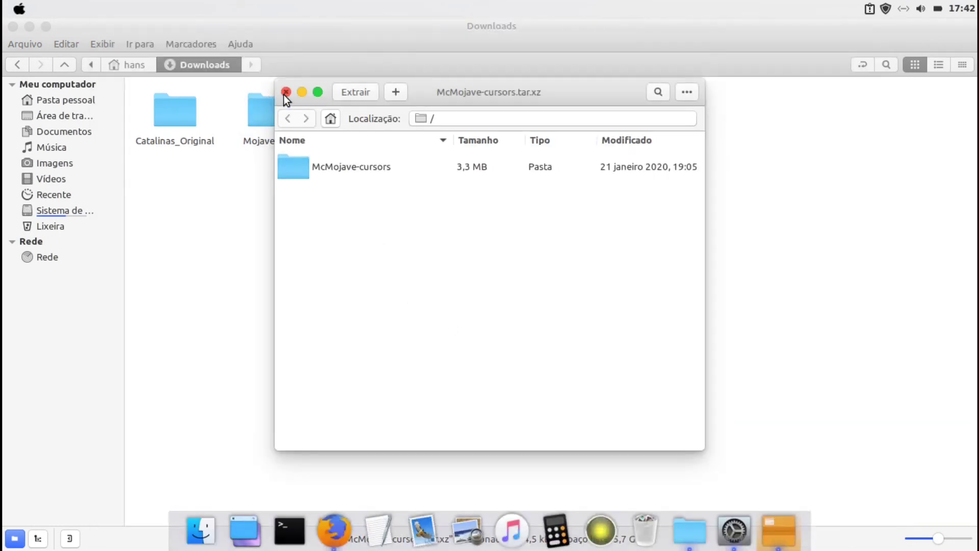
left_click(286, 93)
left_click(266, 205)
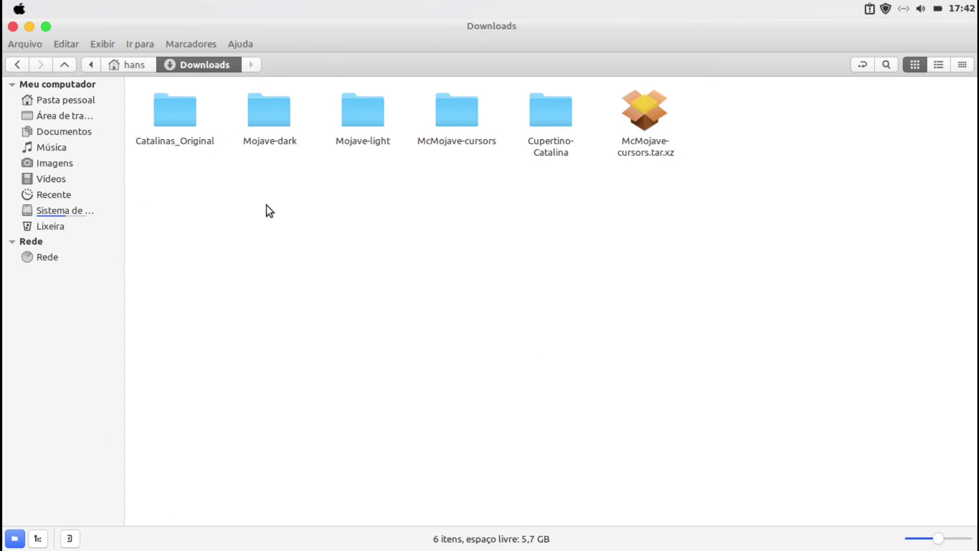
Copy the extracted McMojave-cursors folder from Downloads into the .icons folder in the home directory
left_click(445, 118)
key("ctrl+c")
left_click(135, 65)
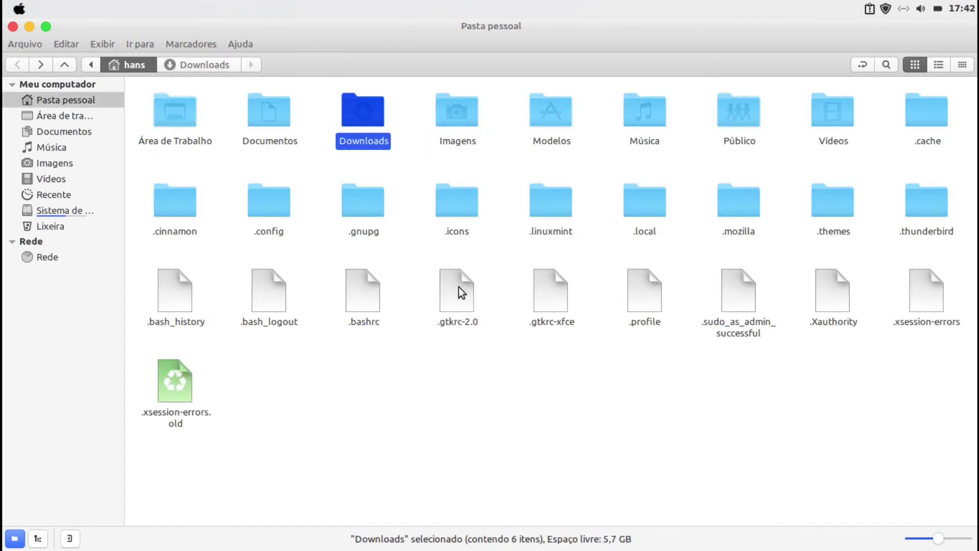
double_click(458, 200)
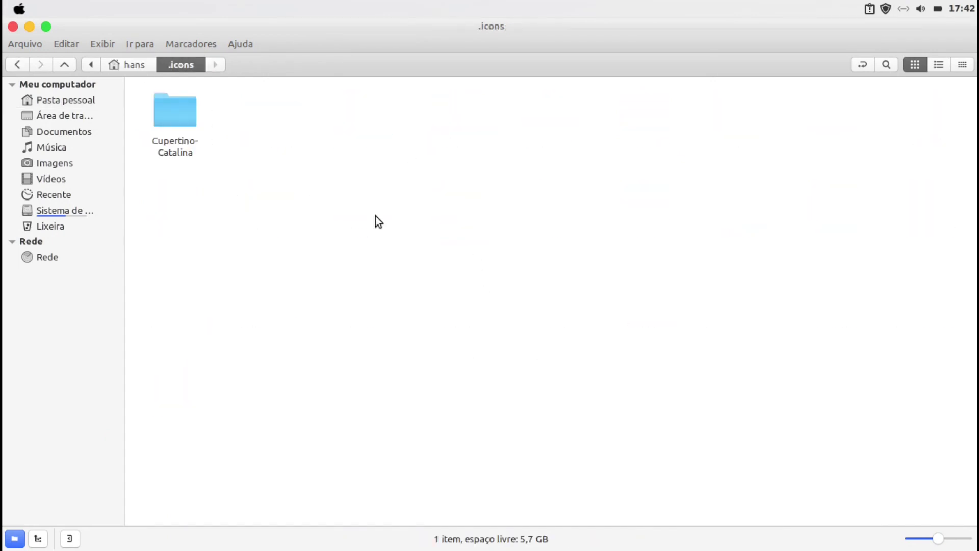
key("ctrl+v")
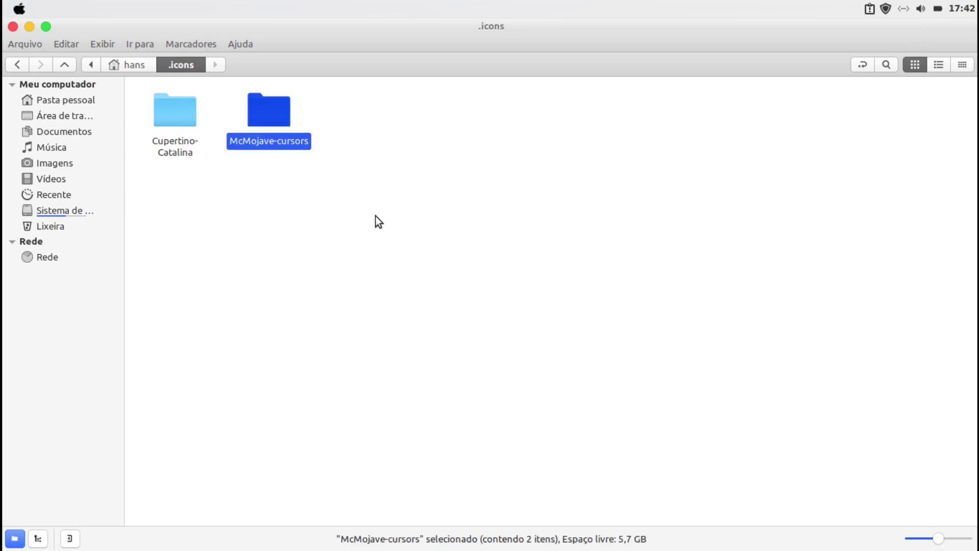
Switch to the system theme settings and set the mouse cursor theme to McMojave-cursors
left_click(29, 27)
left_click(757, 542)
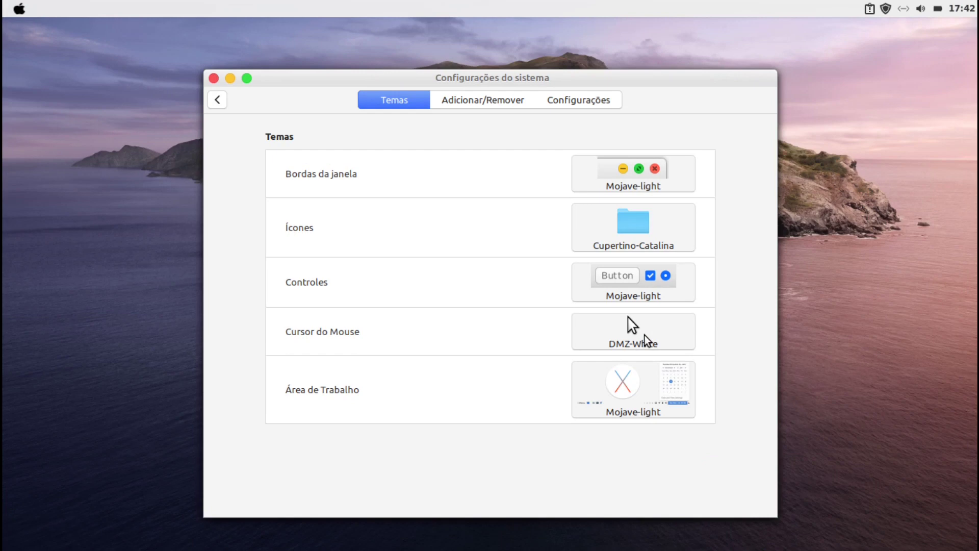
left_click(644, 335)
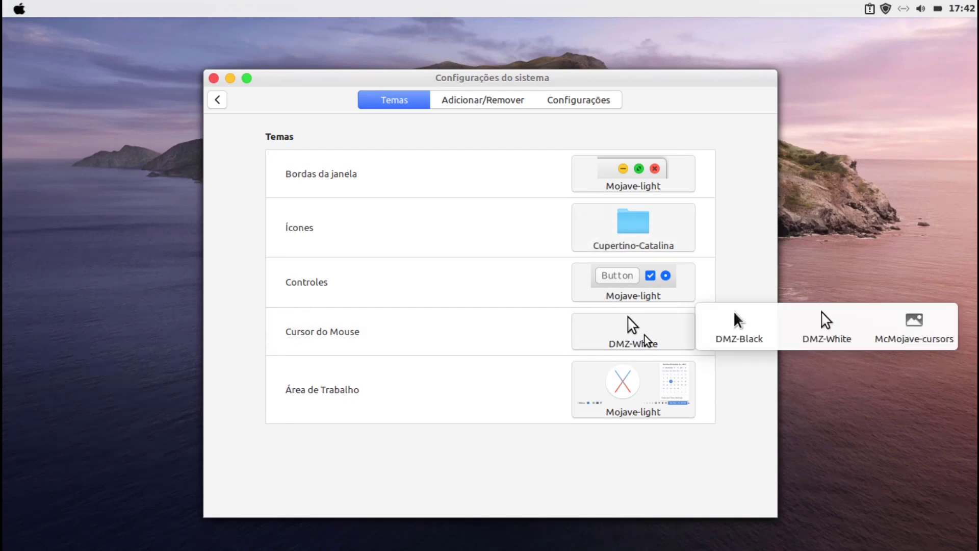
left_click(913, 335)
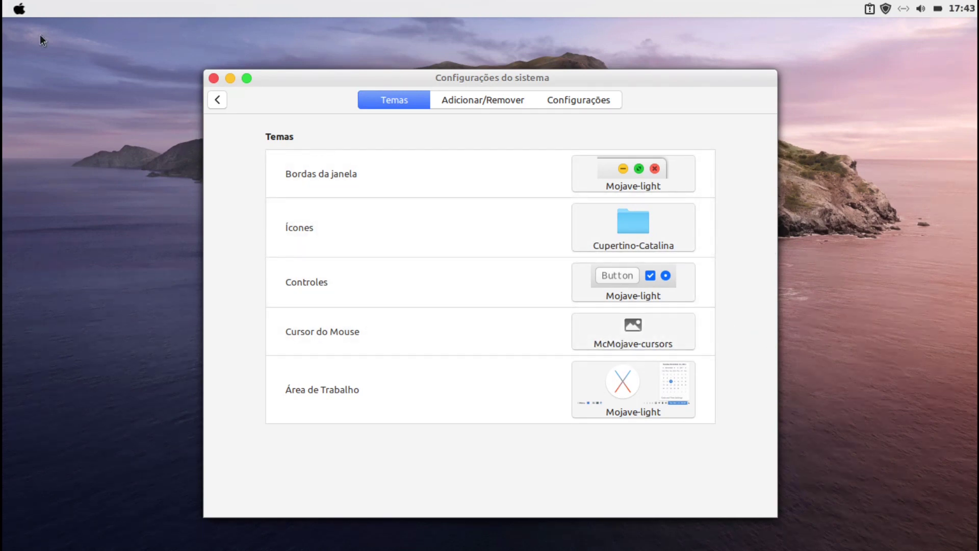
Check the new cursor on the Apple menu, and close the system settings and the .icons folder window
left_click(19, 9)
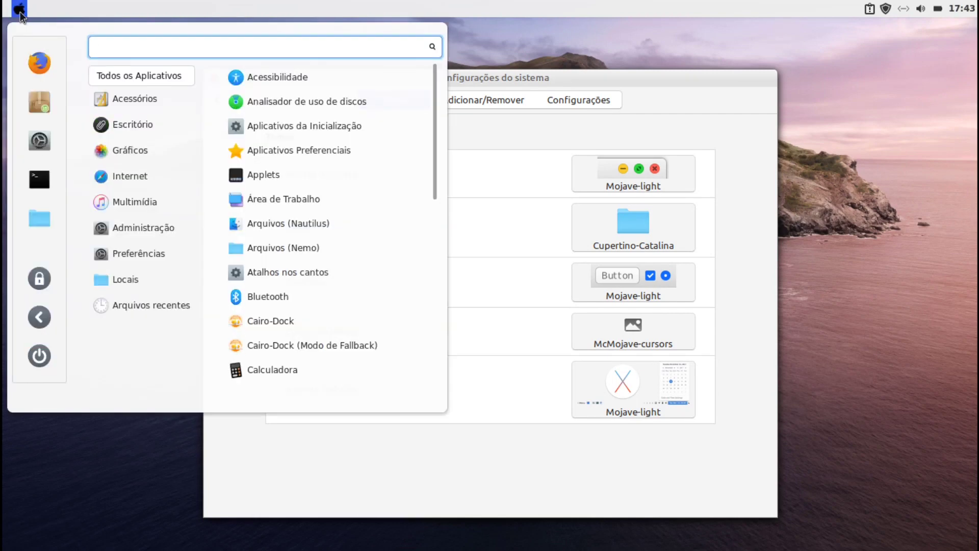
left_click(19, 9)
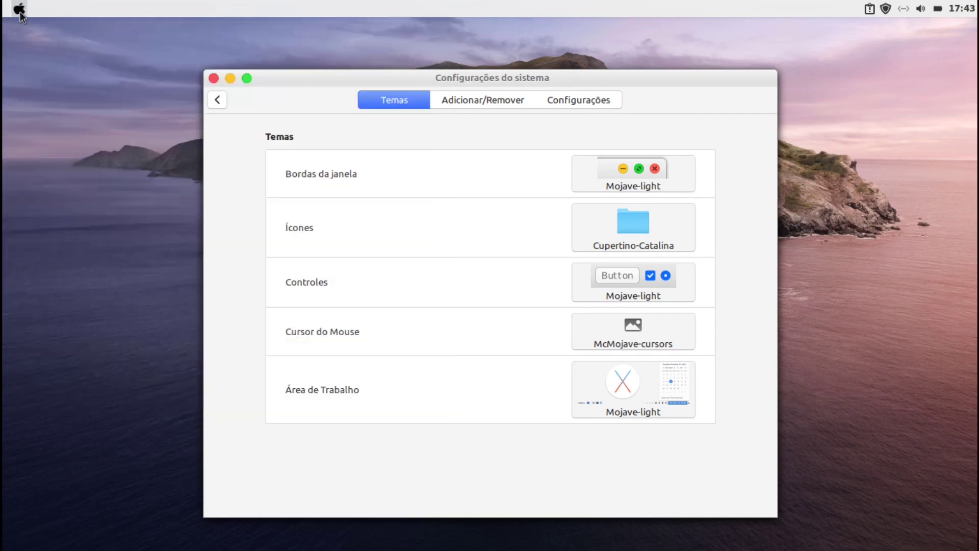
left_click(211, 79)
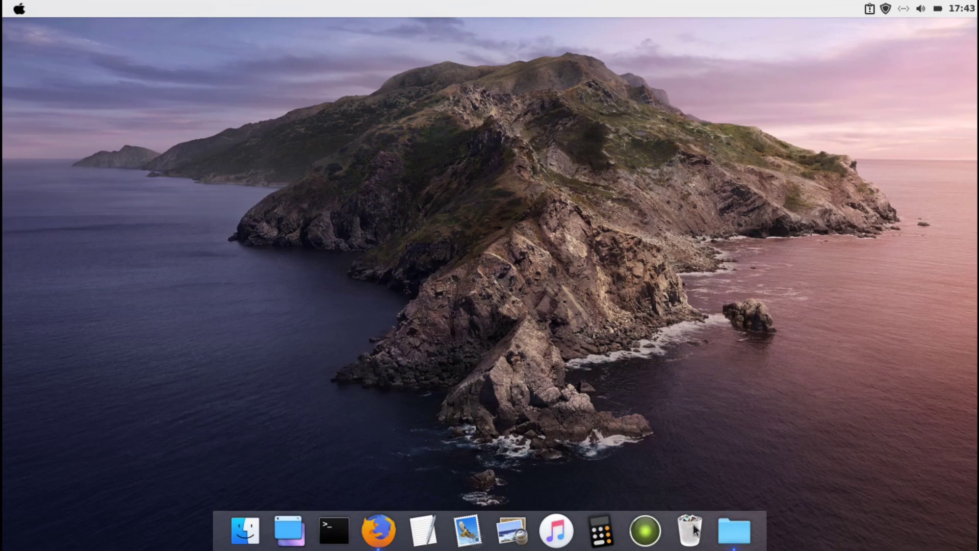
left_click(734, 531)
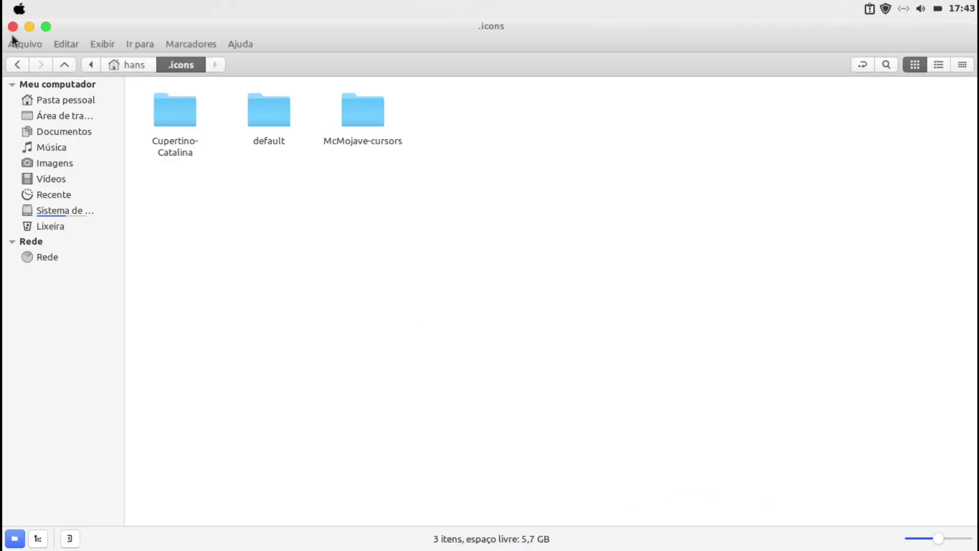
left_click(13, 27)
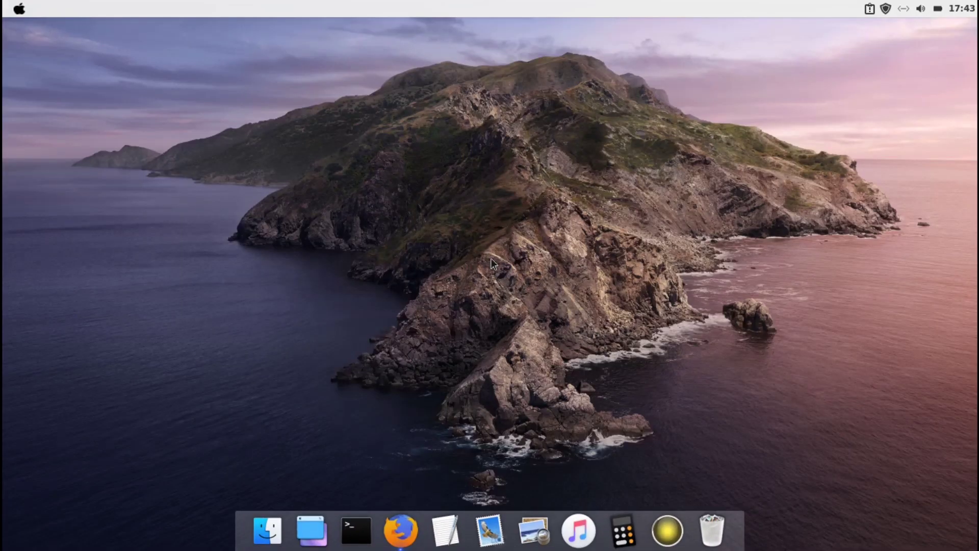
Bring up the desktop search launcher and search for Terminal
key("ctrl+space")
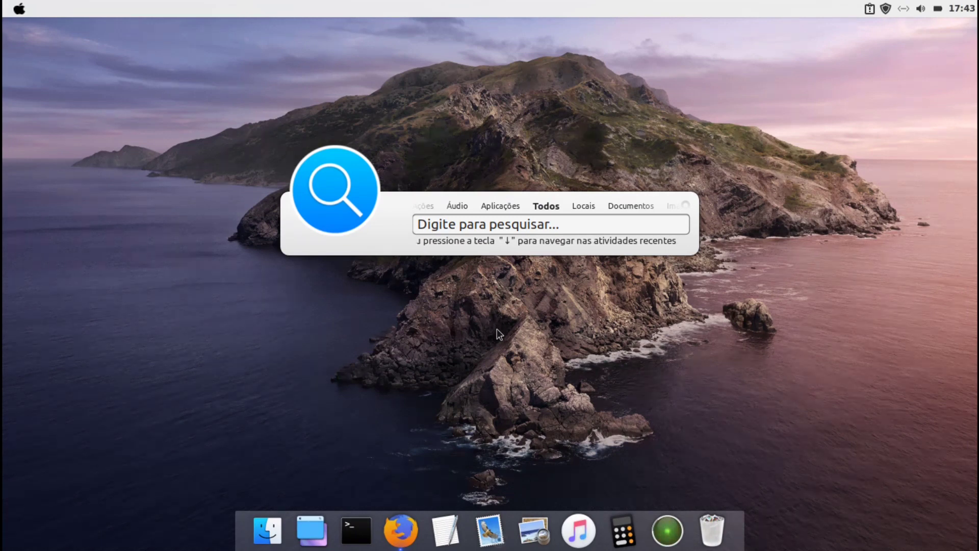
type("Terminal")
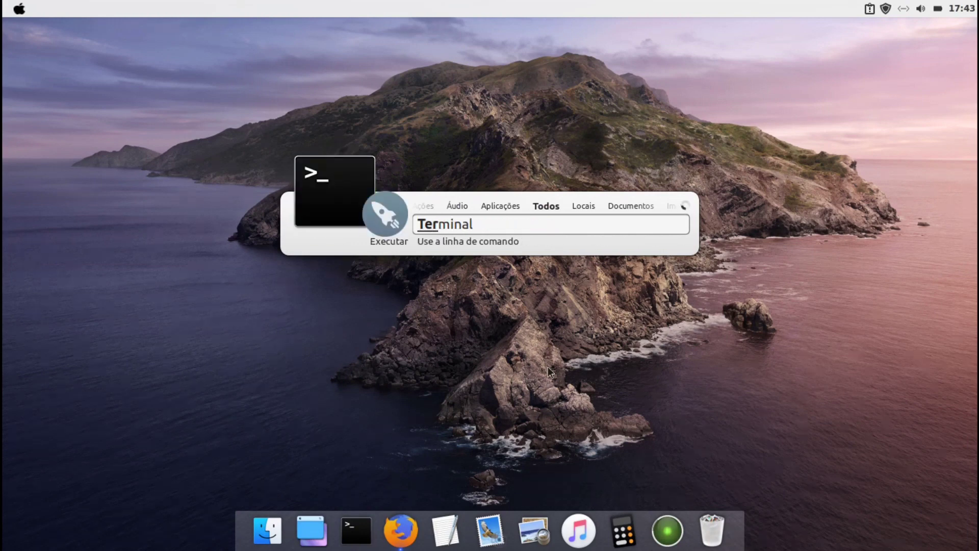